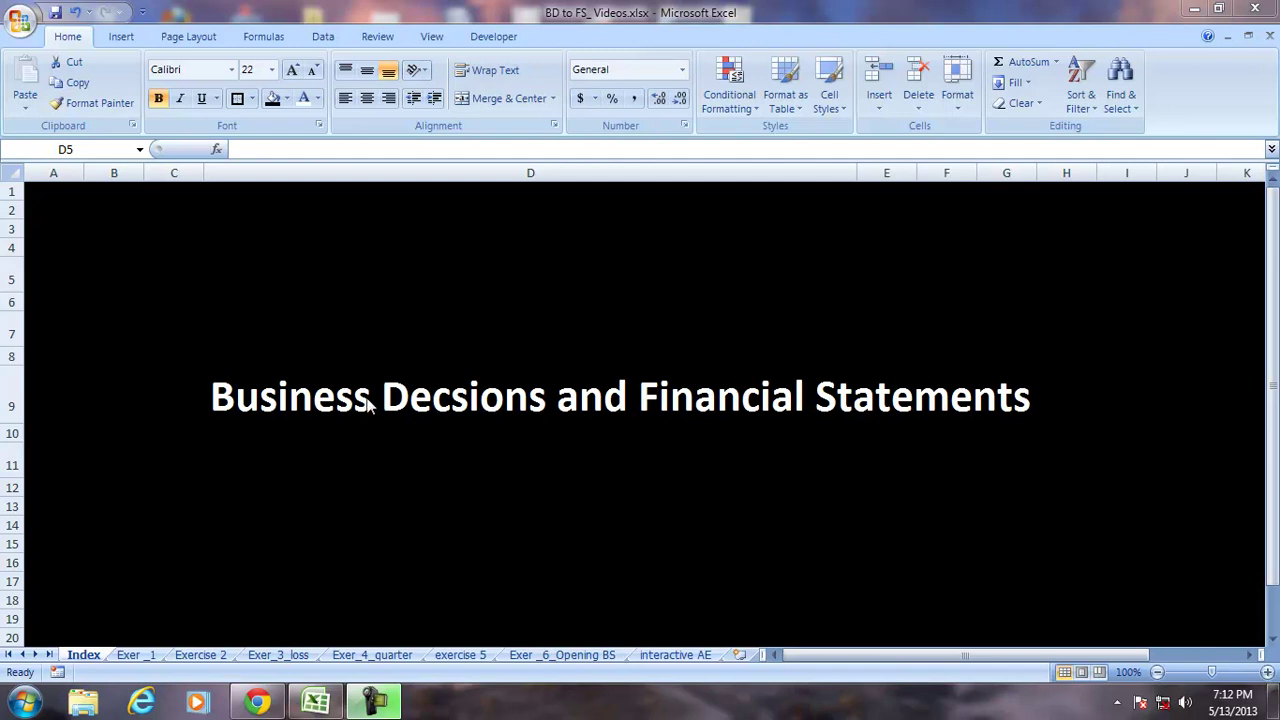
# Step: On the Exer_1 sheet, enter Capital under Receipts with its amount linked to B3 (150,000)
pyautogui.click(137, 655)
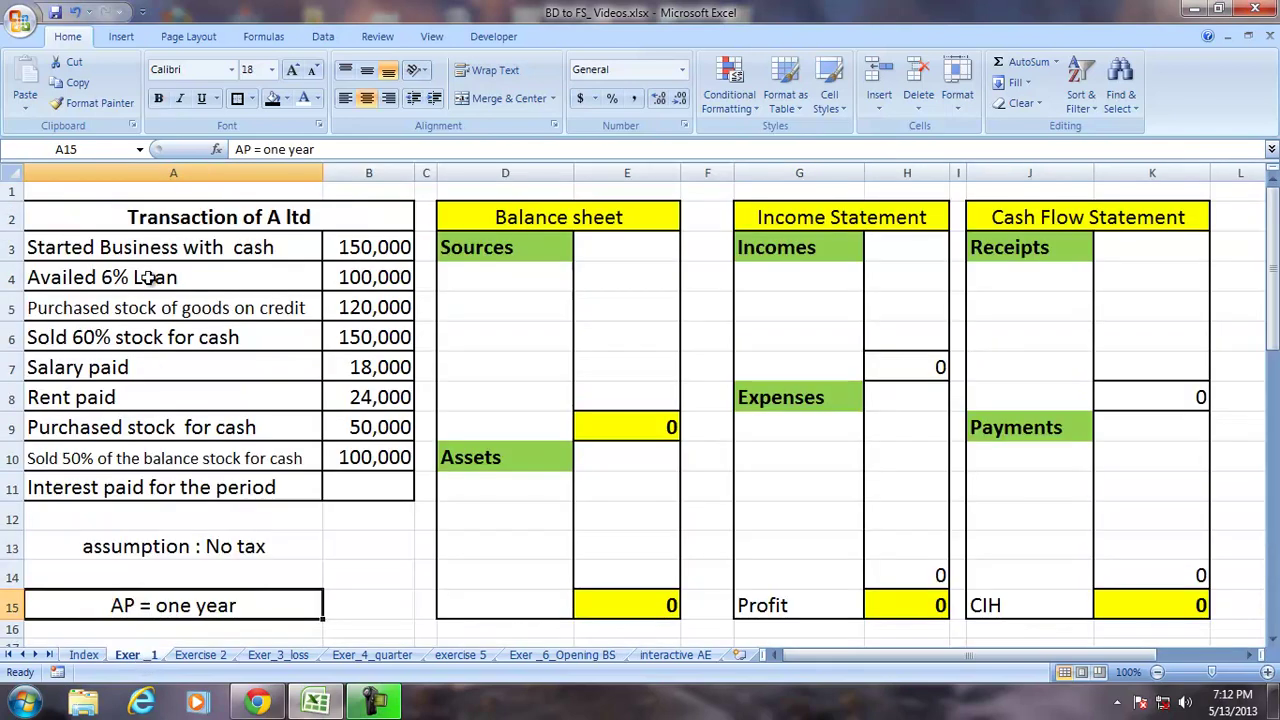
pyautogui.moveTo(200, 234); pyautogui.dragTo(224, 460)
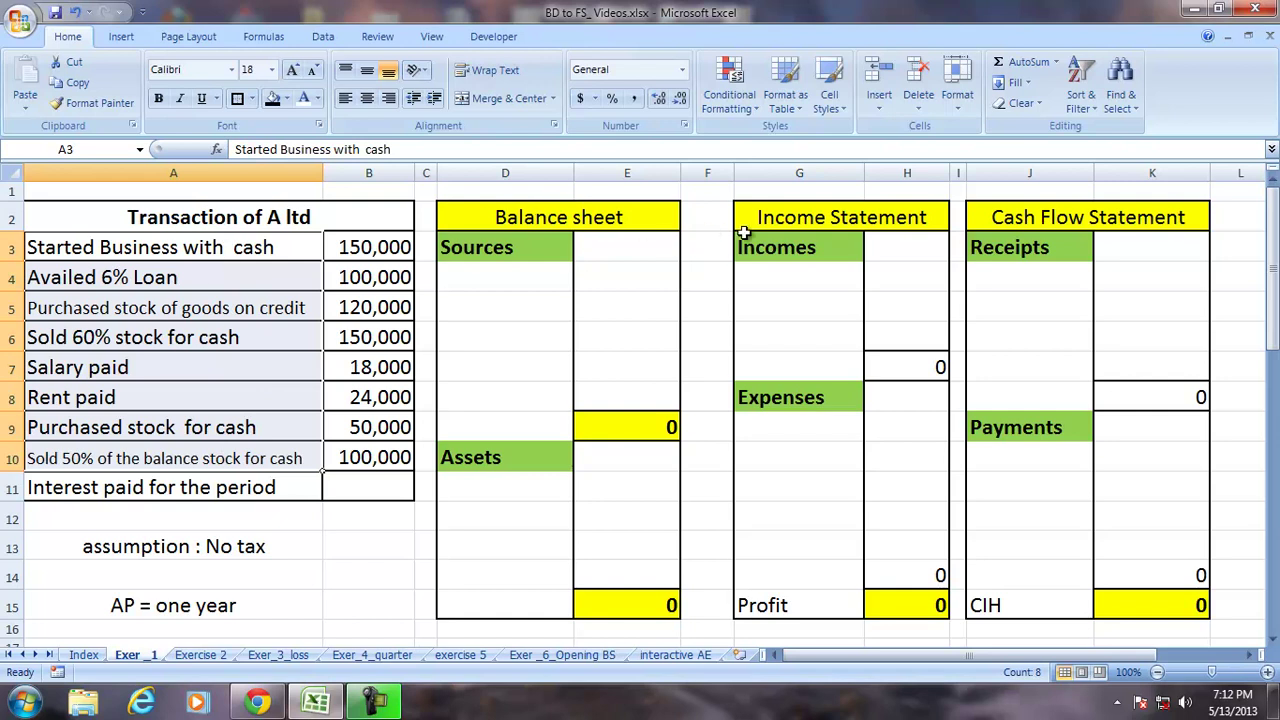
pyautogui.click(170, 248)
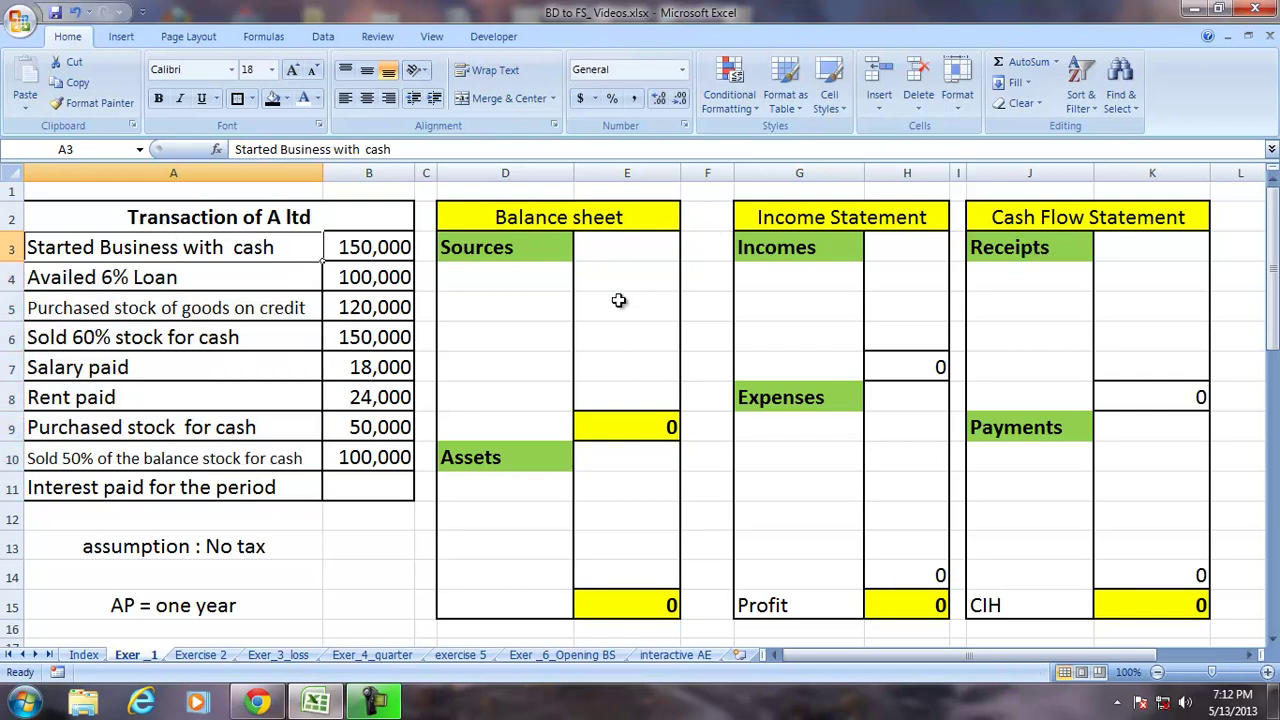
pyautogui.click(1008, 276)
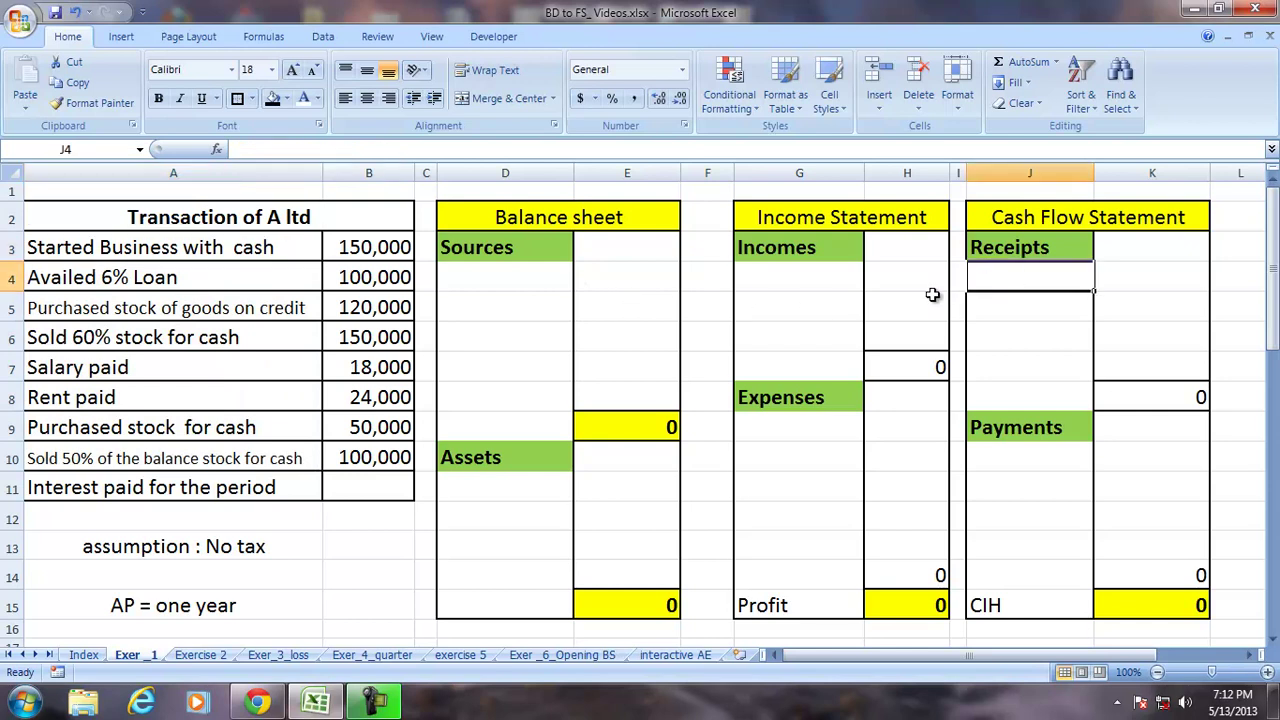
pyautogui.write('Capital')
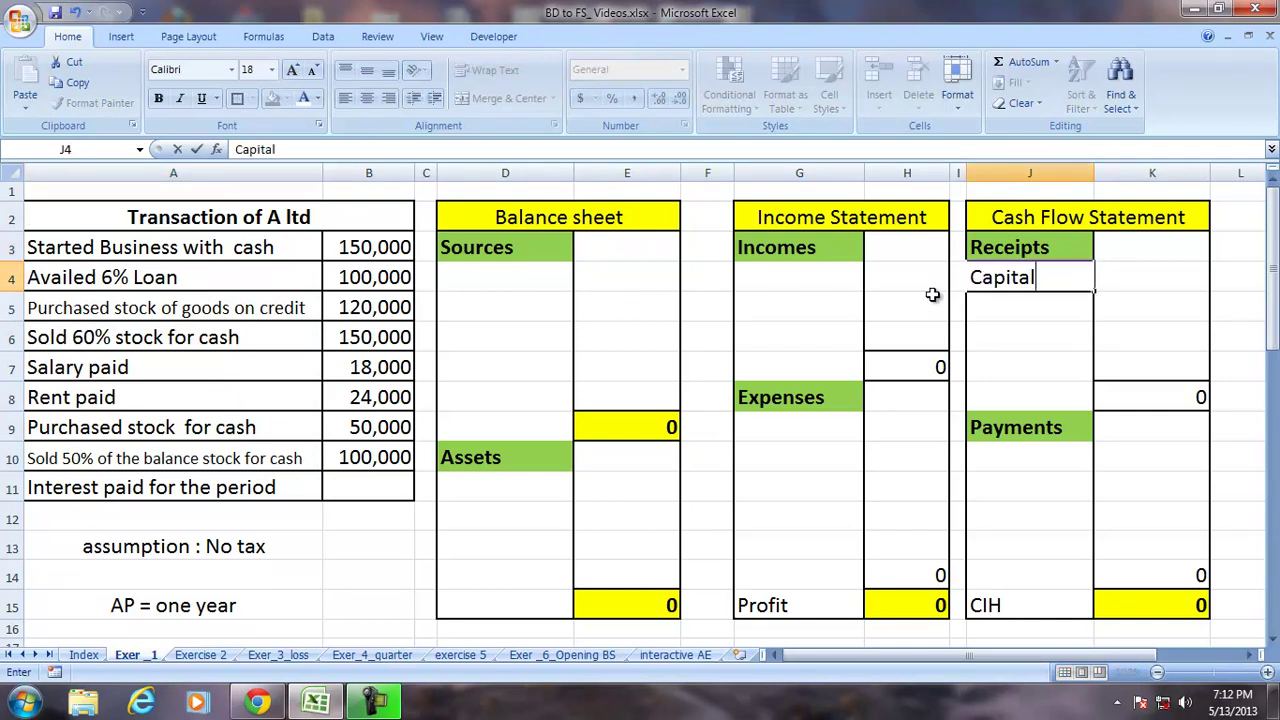
pyautogui.press('Tab')
pyautogui.write('=')
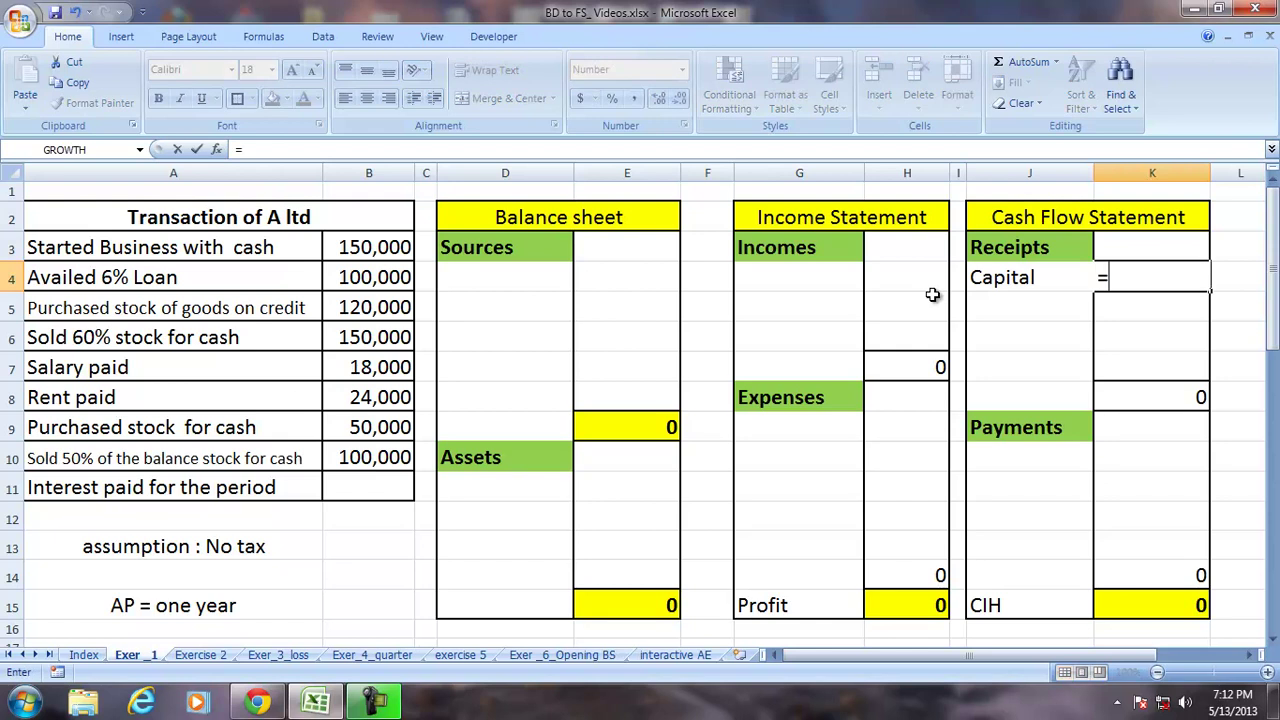
pyautogui.click(346, 252)
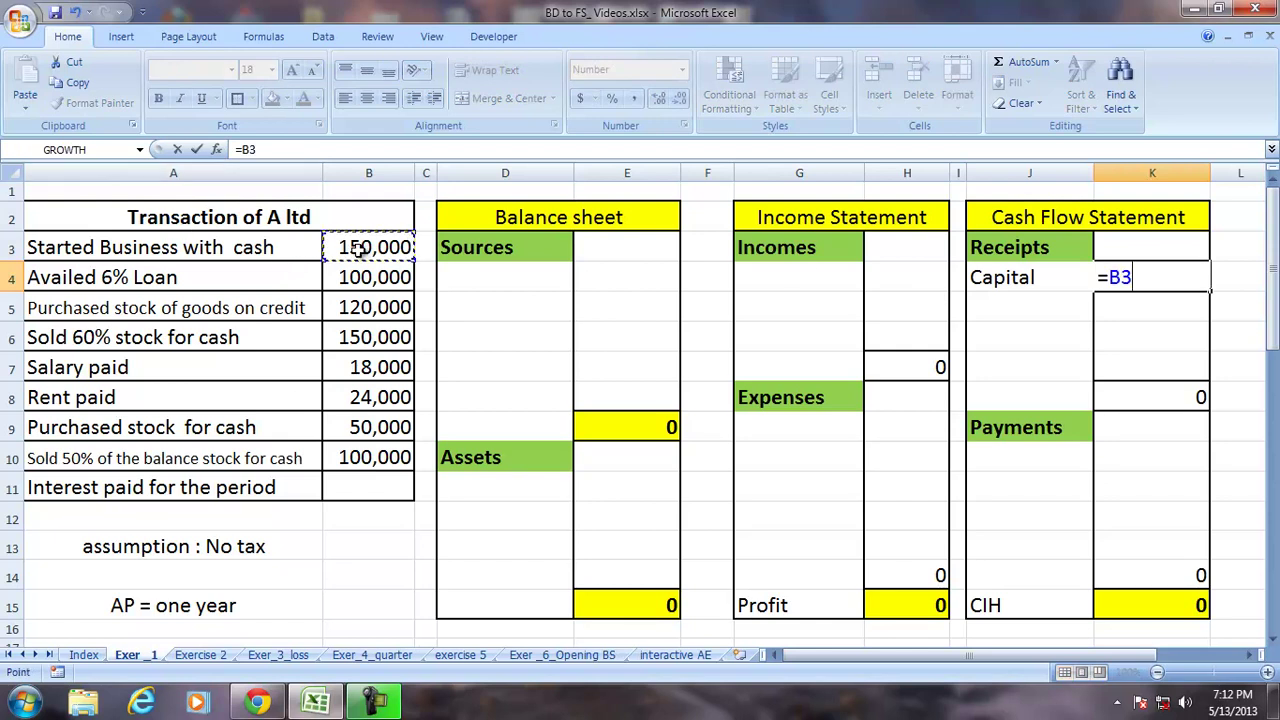
pyautogui.press('Return')
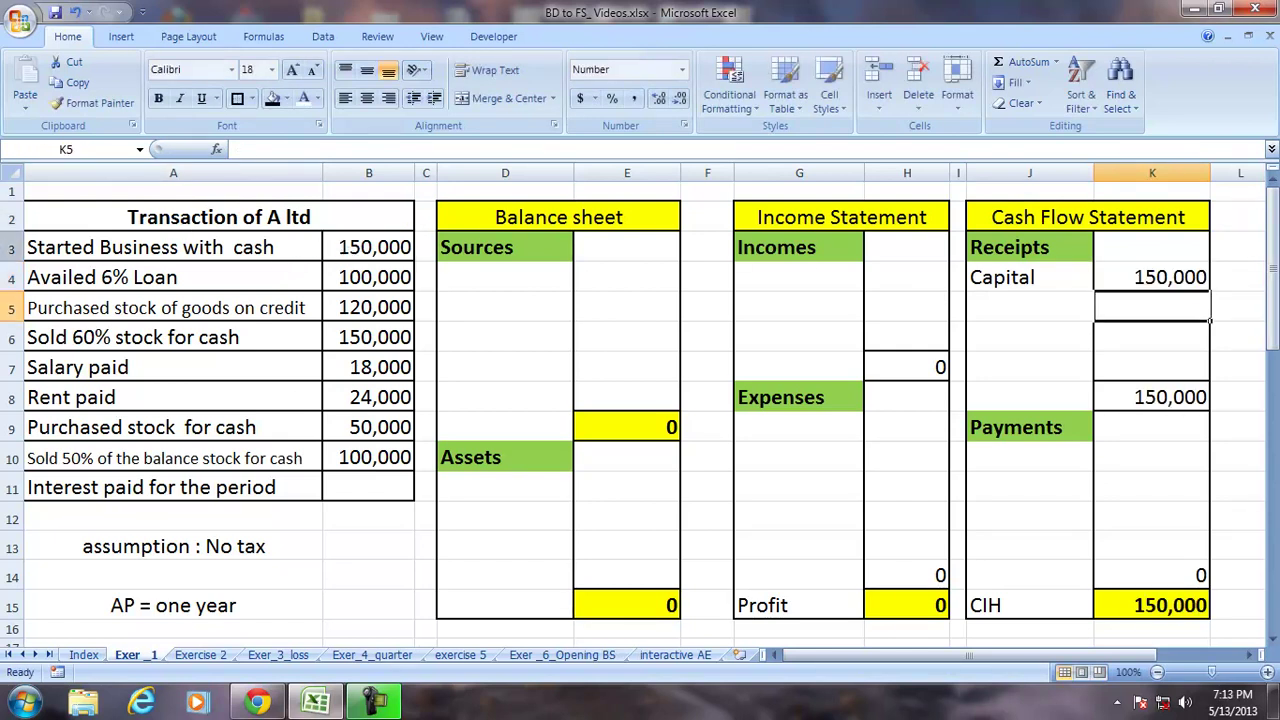
# Step: Enter Capital under Sources with its amount also linked to B3
pyautogui.click(536, 284)
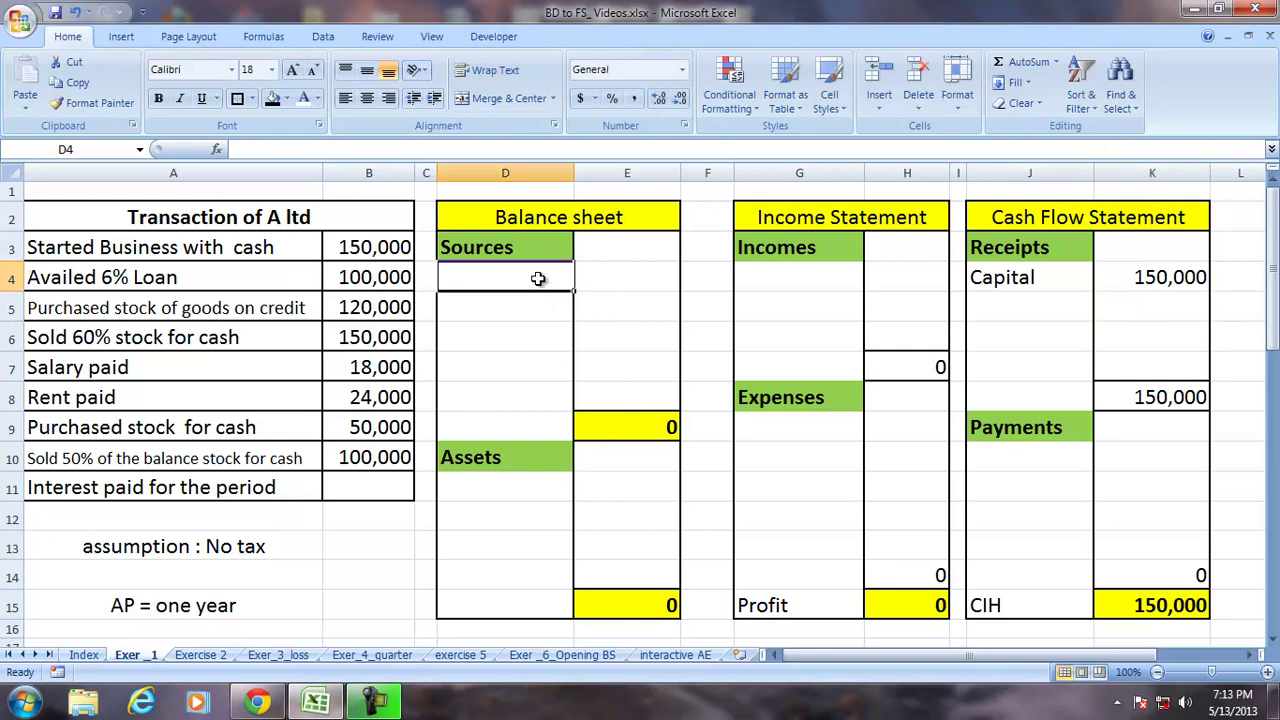
pyautogui.write('Capital')
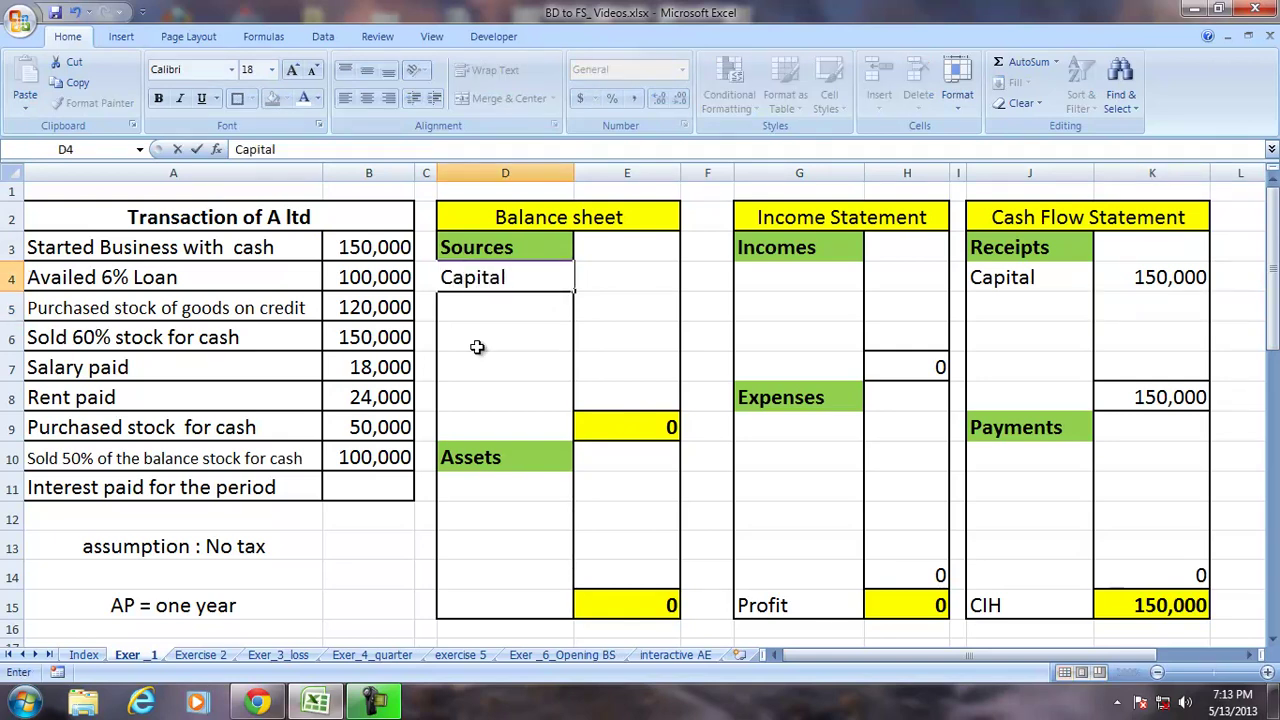
pyautogui.press('Tab')
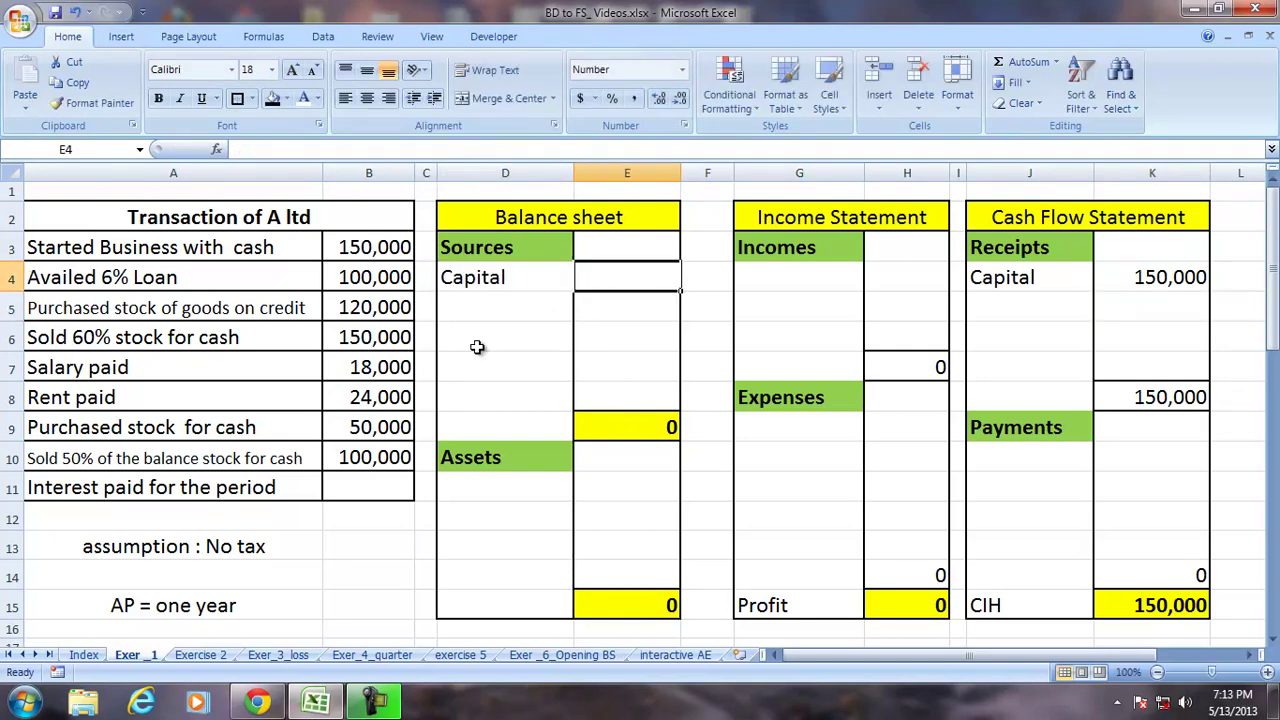
pyautogui.write('=')
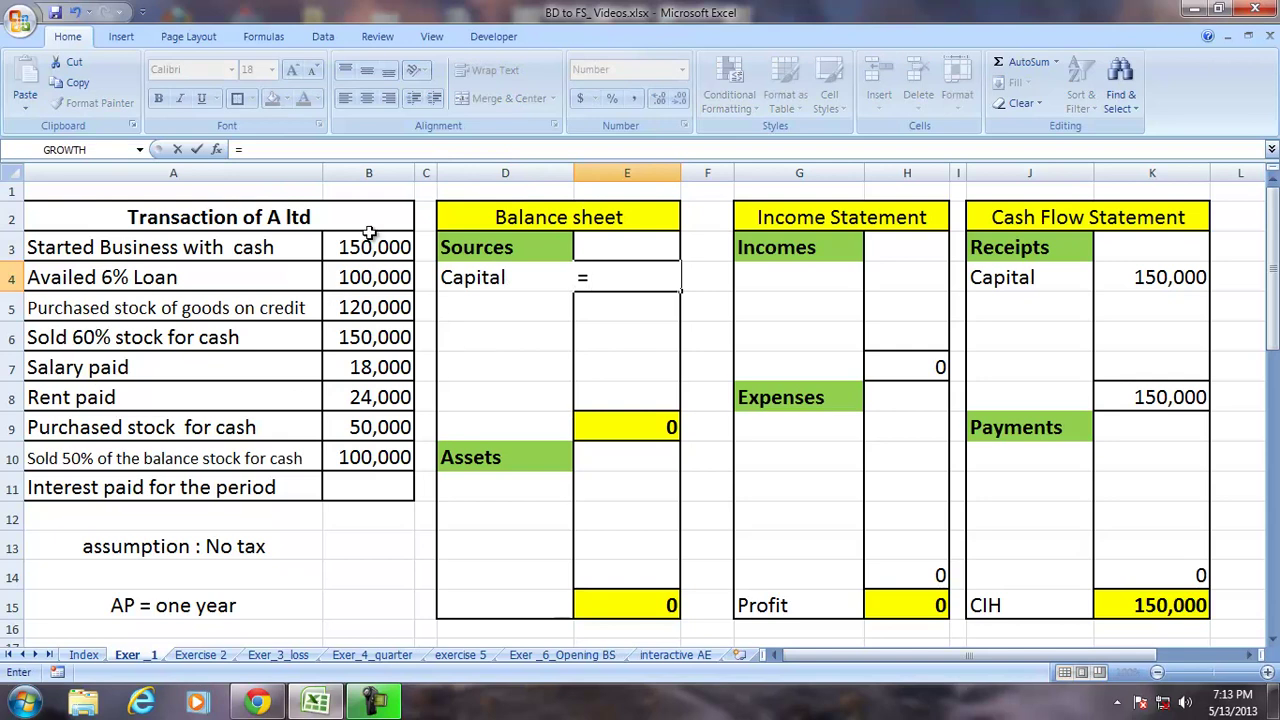
pyautogui.click(361, 243)
pyautogui.press('Return')
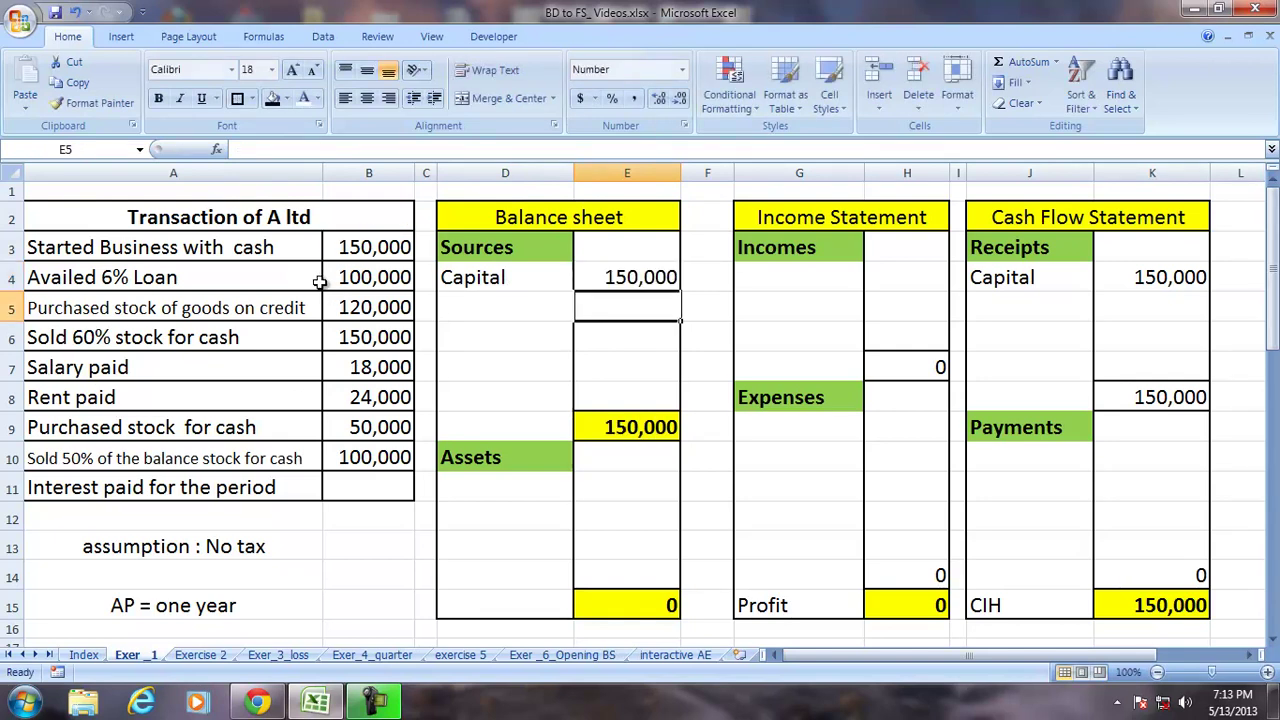
# Step: Add a 6% Loan receipt in J5 with its amount linked to B4 (100,000)
pyautogui.click(976, 302)
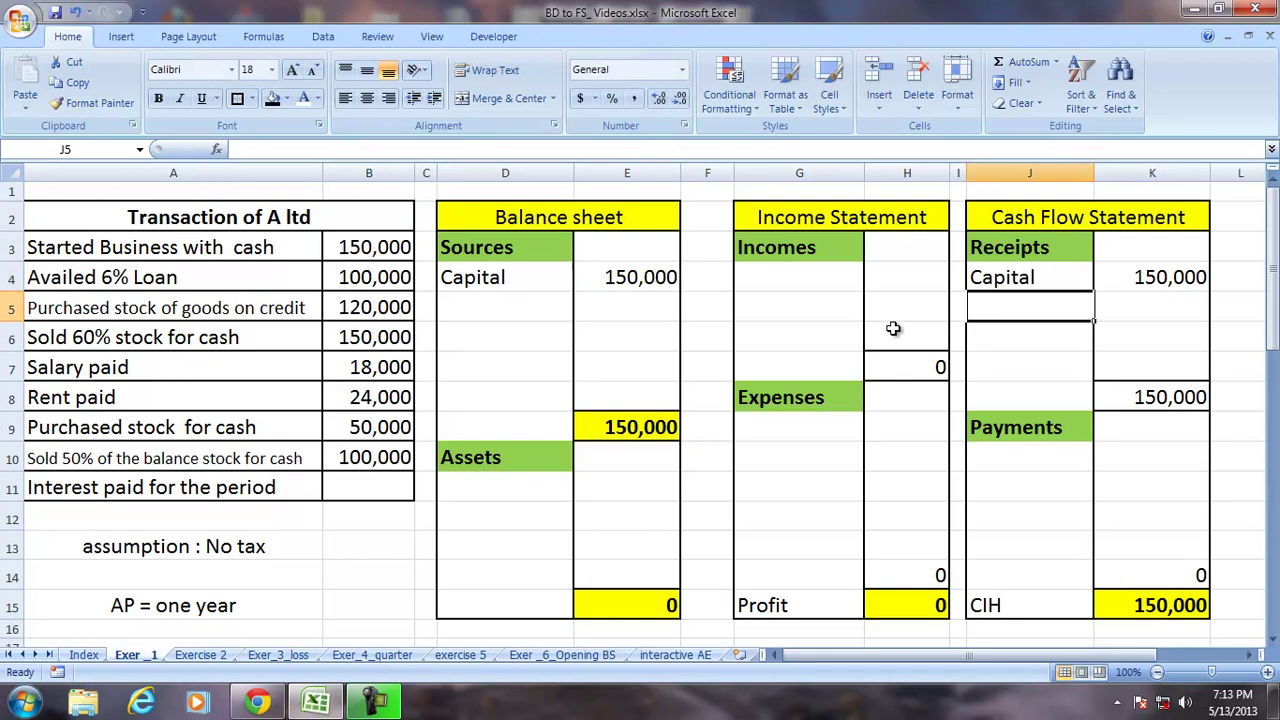
pyautogui.write('^')
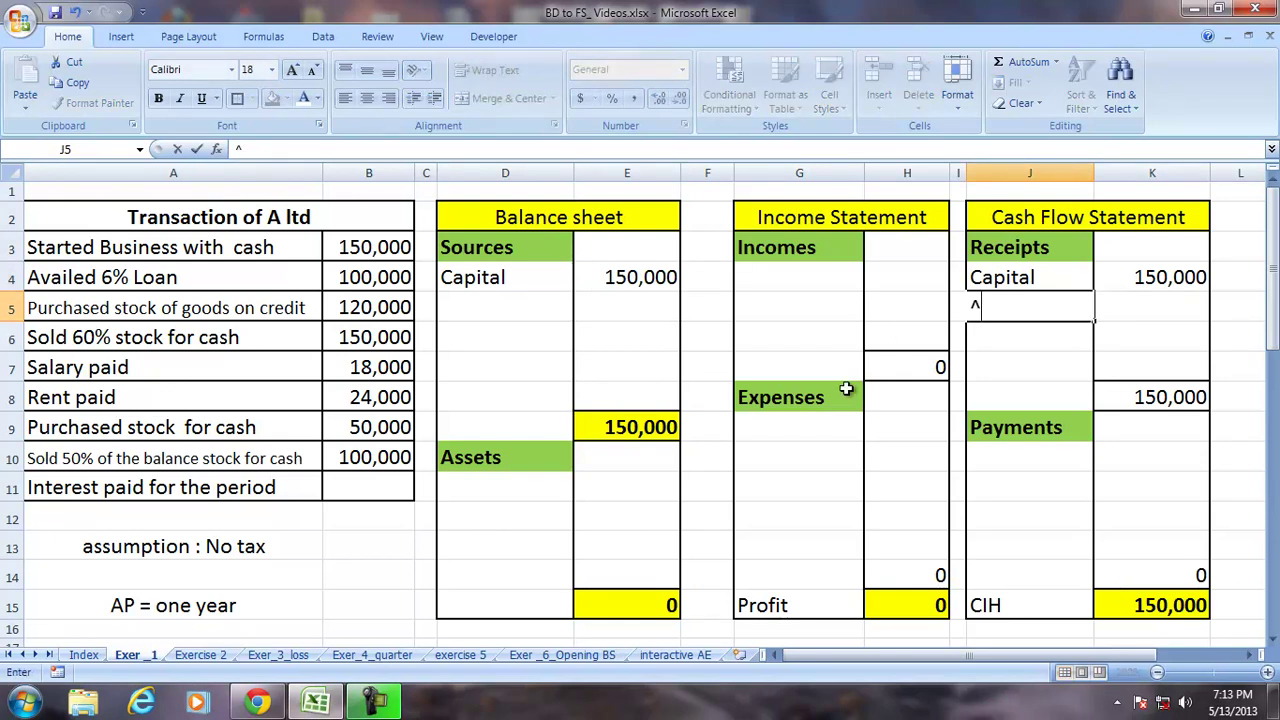
pyautogui.write('% Loan')
pyautogui.press('Tab')
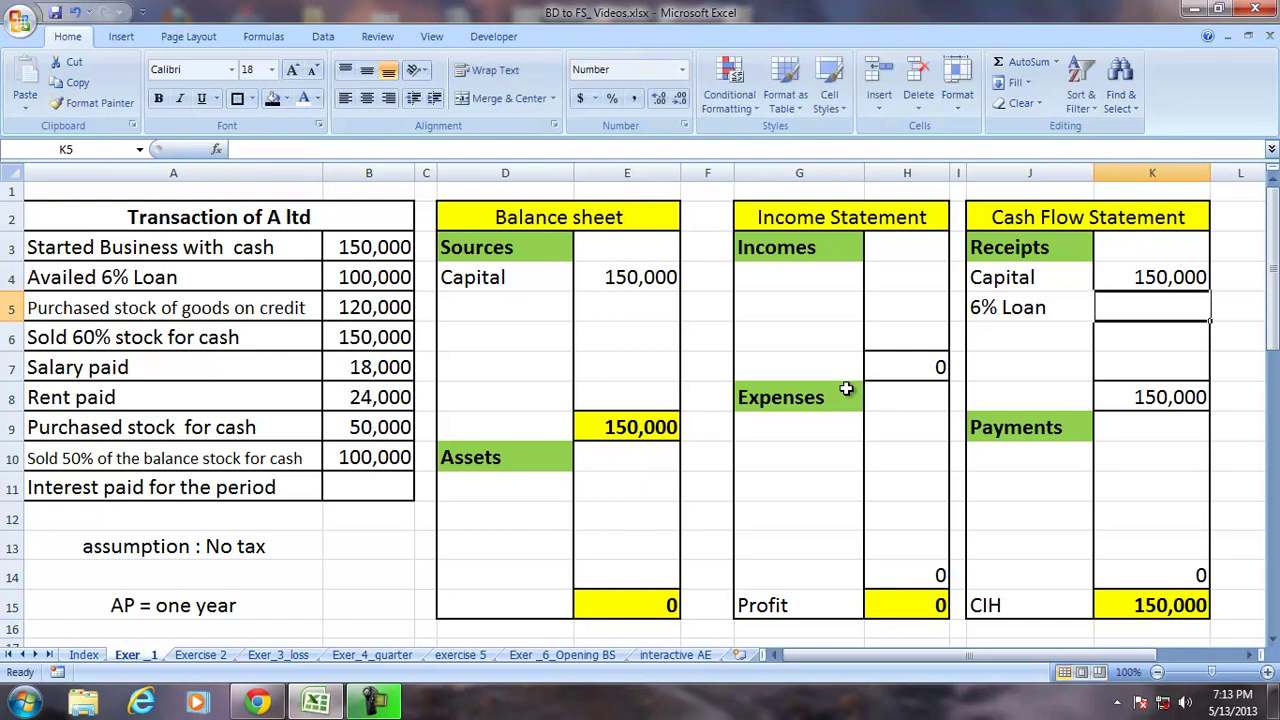
pyautogui.write('=')
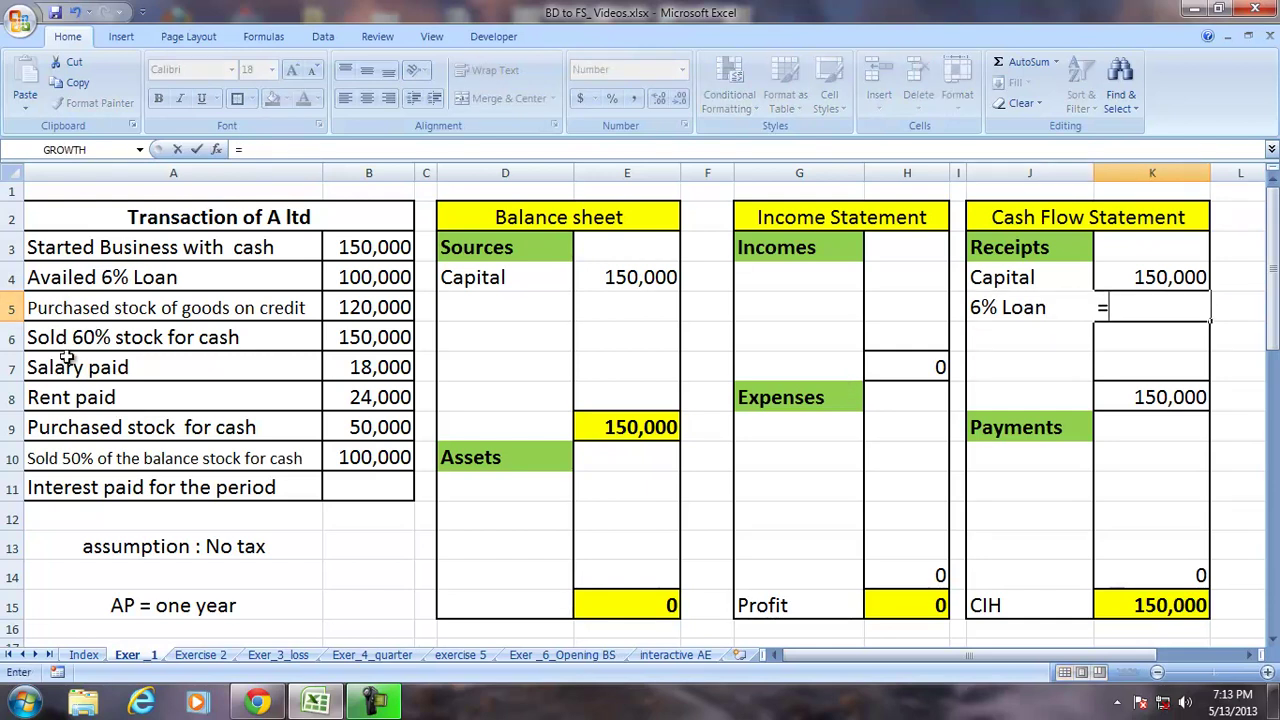
pyautogui.click(352, 280)
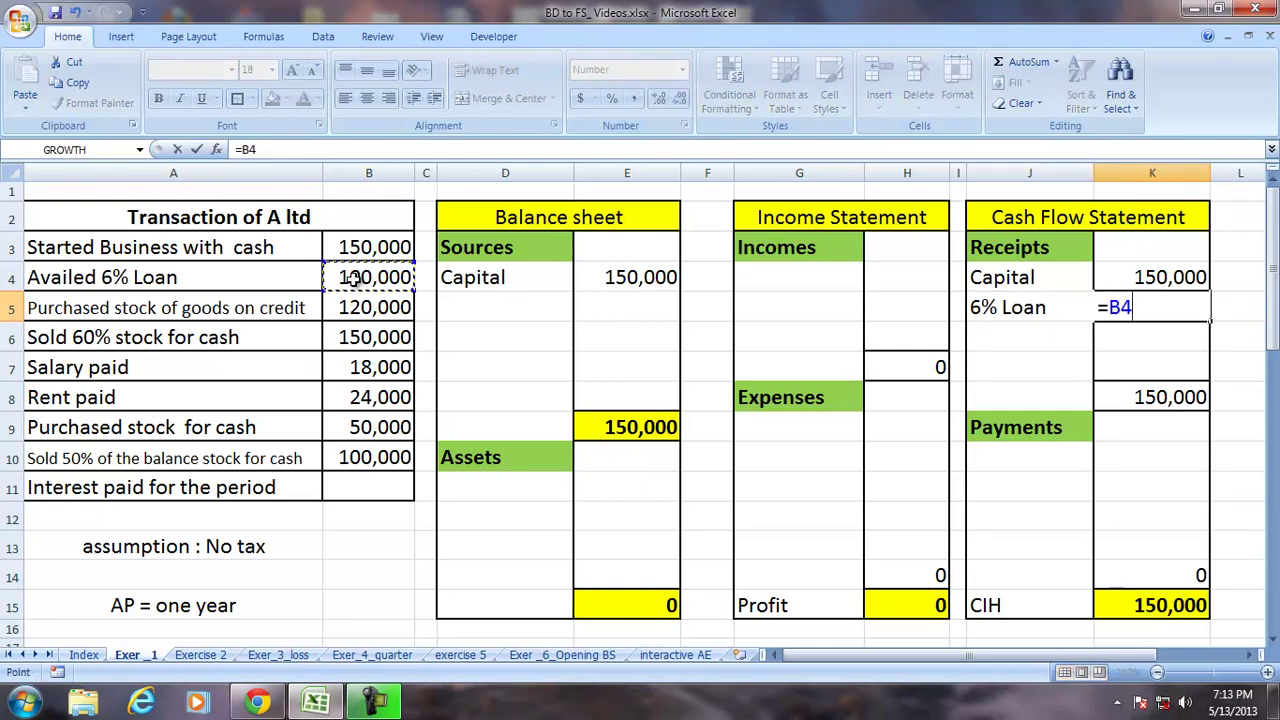
pyautogui.press('Return')
# Step: Add 6% Loan under Sources in D5, its amount linked to the loan receipt K5
pyautogui.click(500, 297)
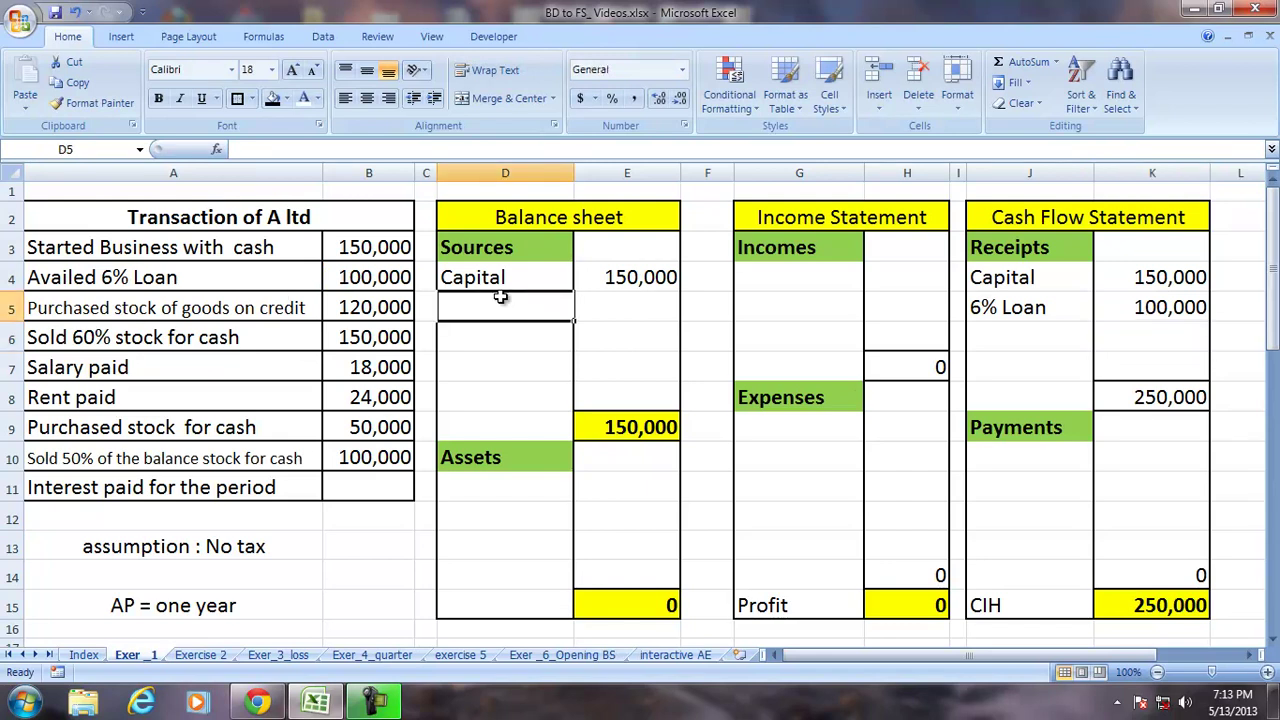
pyautogui.write('6')
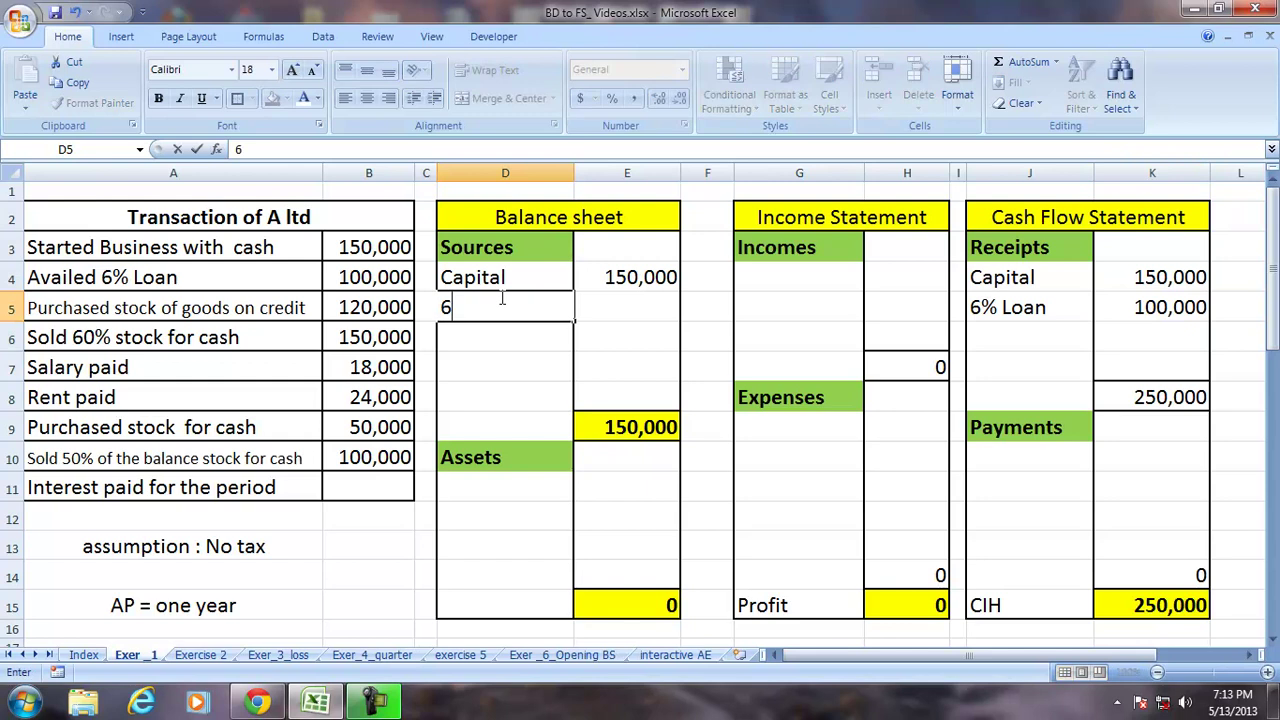
pyautogui.write('% Loan')
pyautogui.press('Tab')
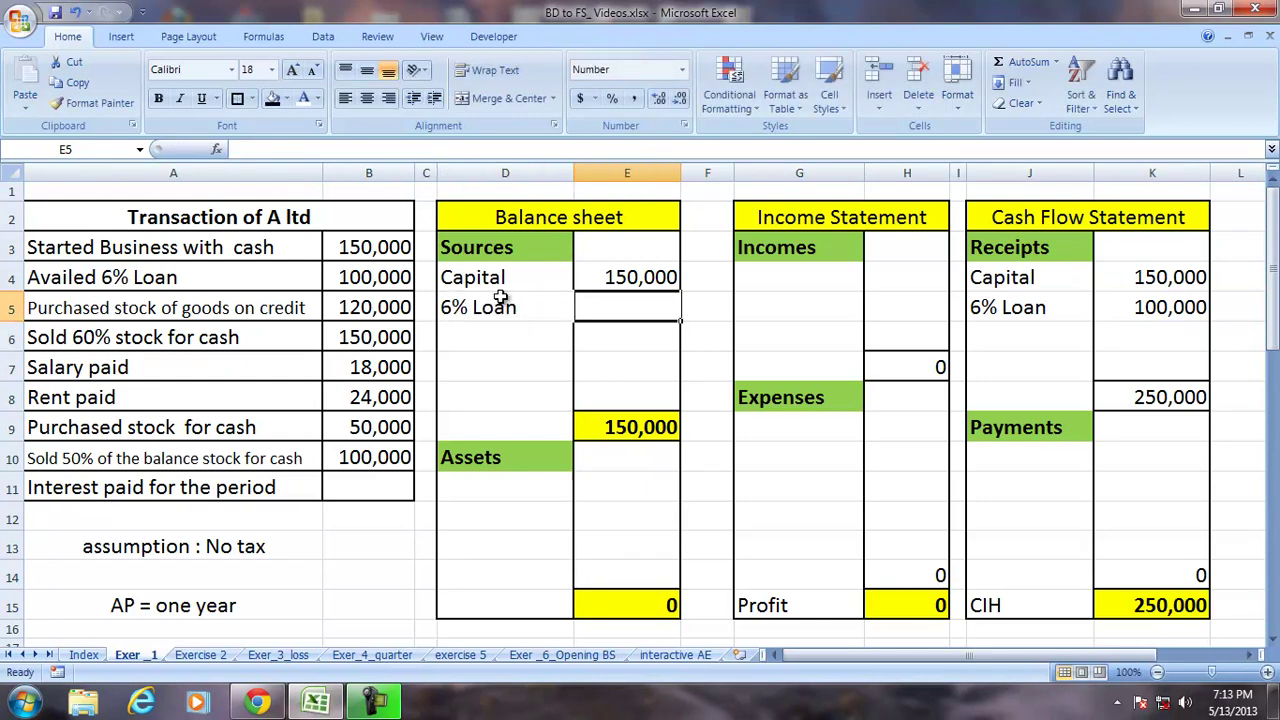
pyautogui.write('=')
pyautogui.click(1180, 307)
pyautogui.press('Return')
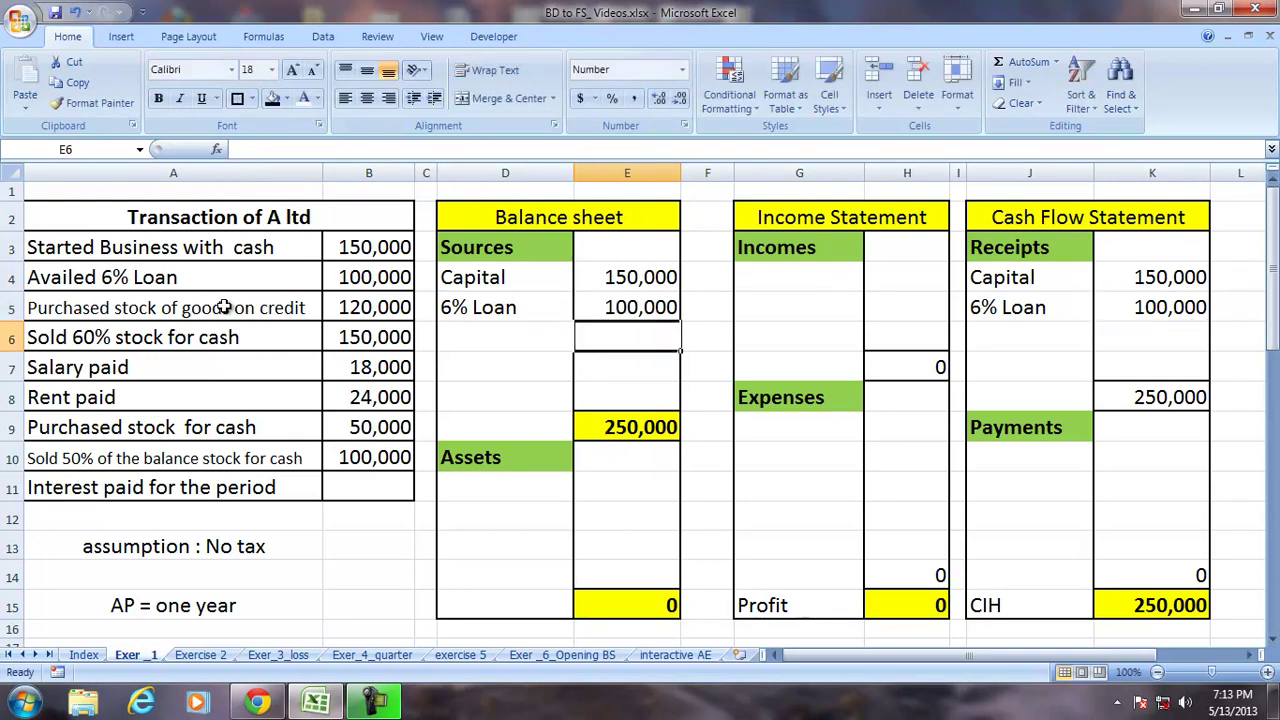
# Step: Enter Inventory under Assets in D11 with amount =B5 (120,000)
pyautogui.click(492, 486)
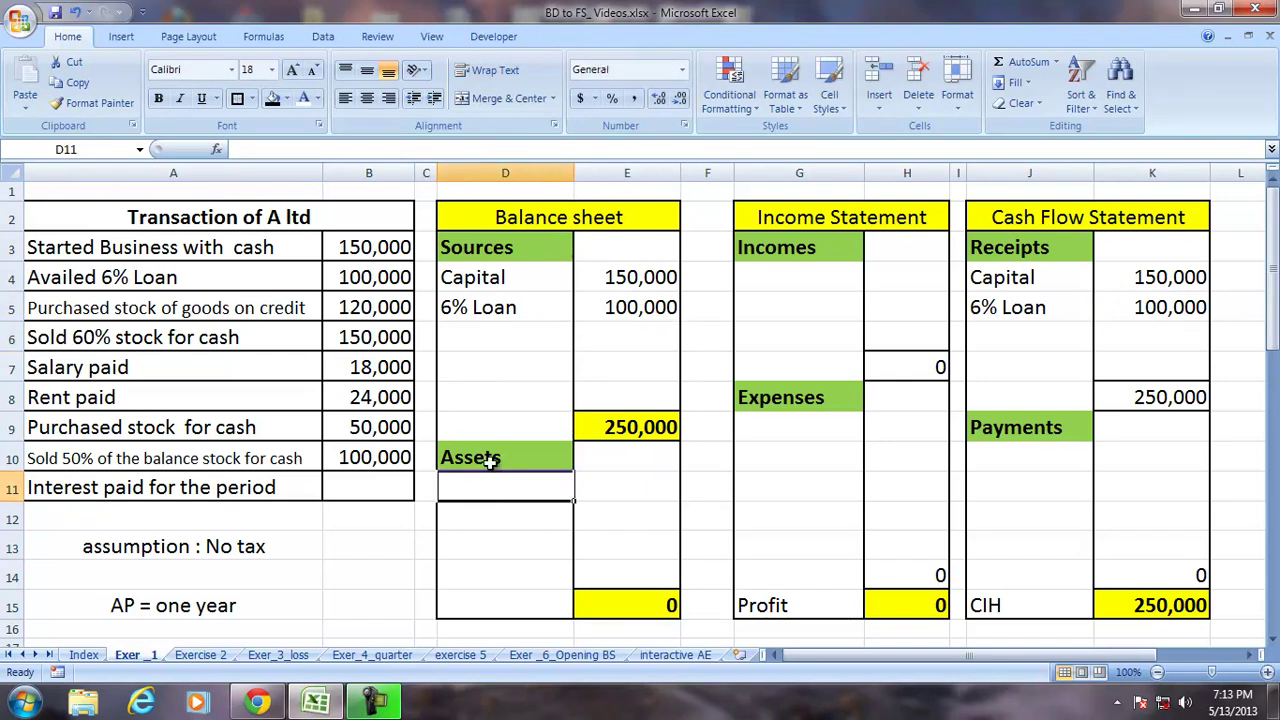
pyautogui.write('In')
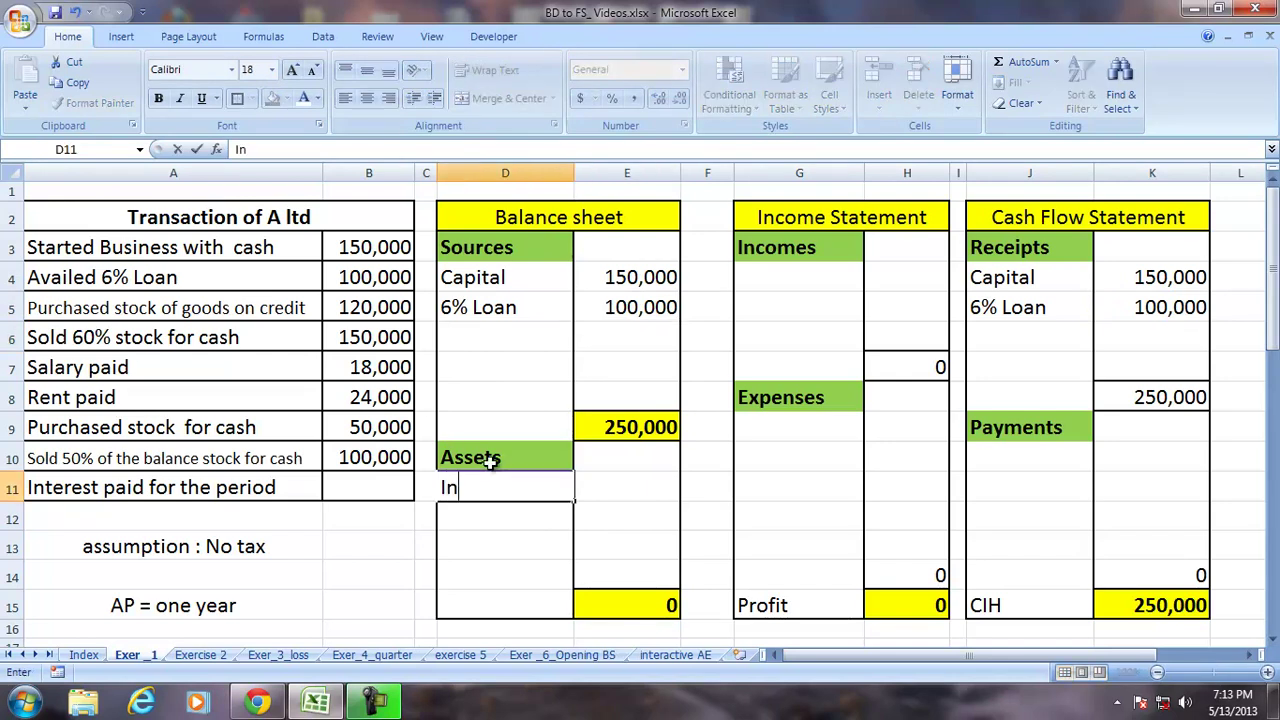
pyautogui.write('ventro')
pyautogui.press('BackSpace')
pyautogui.write('ory')
pyautogui.press('Tab')
pyautogui.write('=')
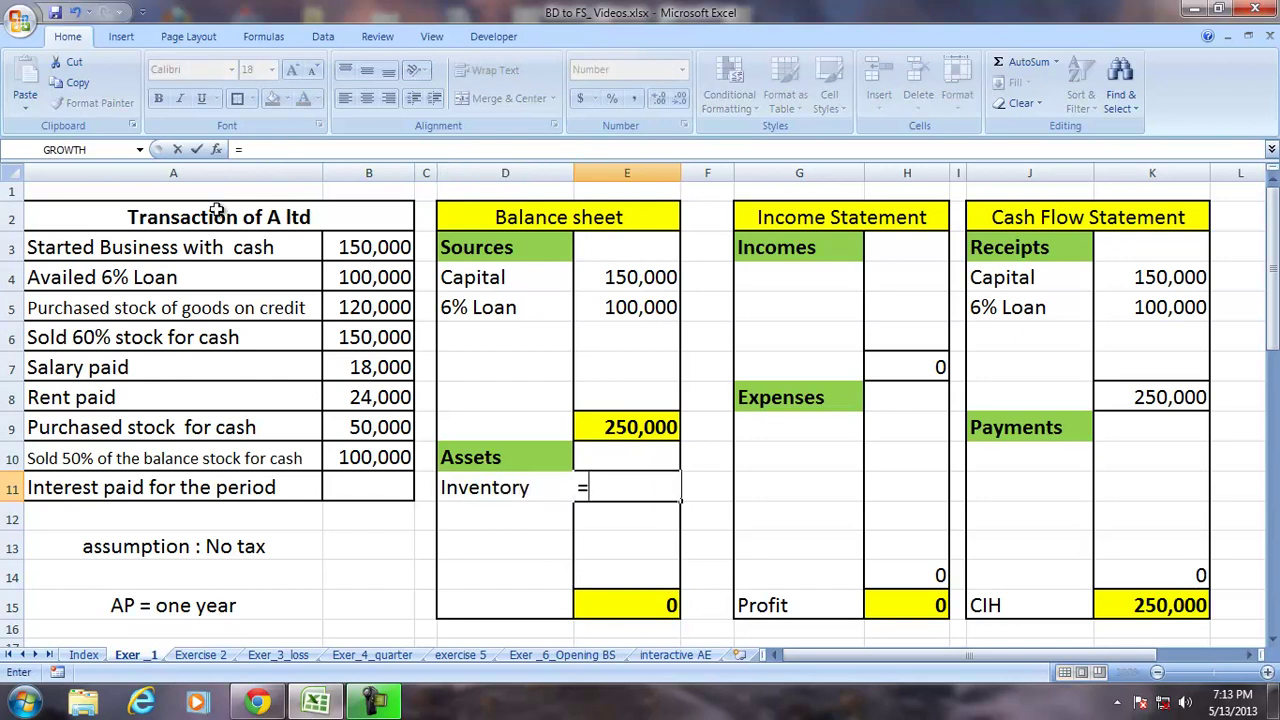
pyautogui.click(388, 307)
pyautogui.press('Return')
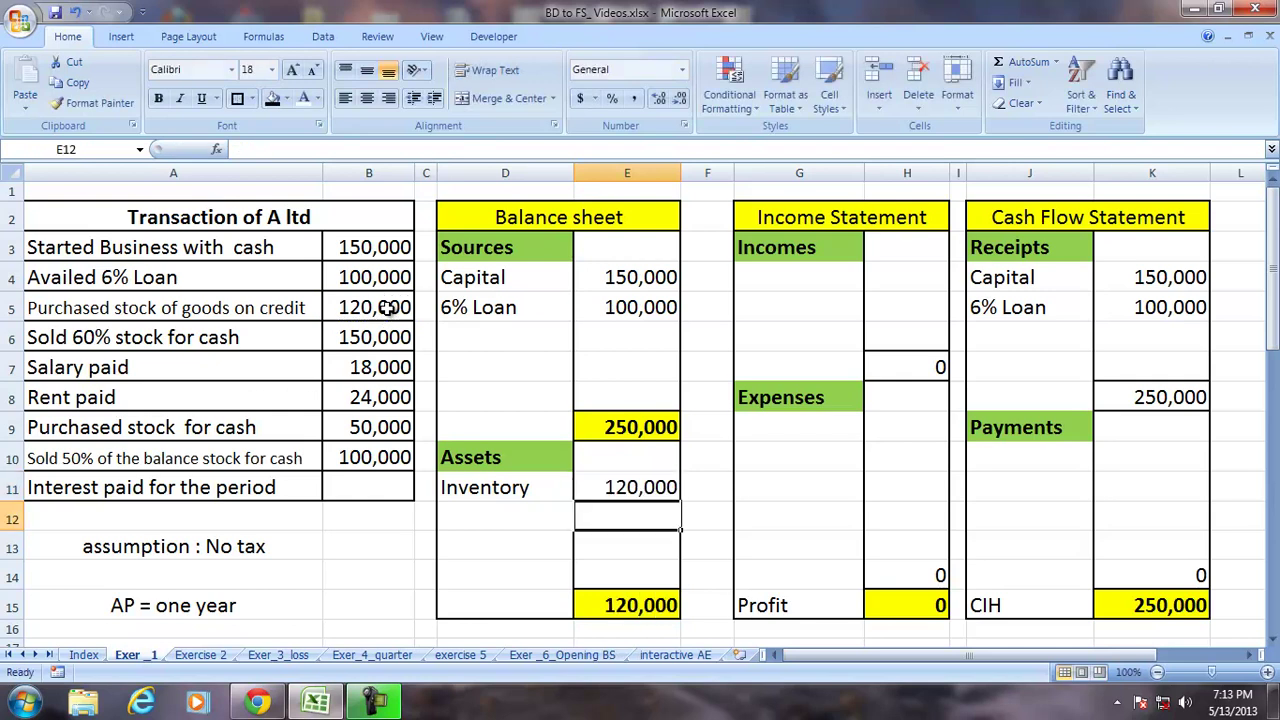
# Step: Enter Creditors under Sources in D6 with amount =B5 (120,000)
pyautogui.click(488, 331)
pyautogui.write('Cre')
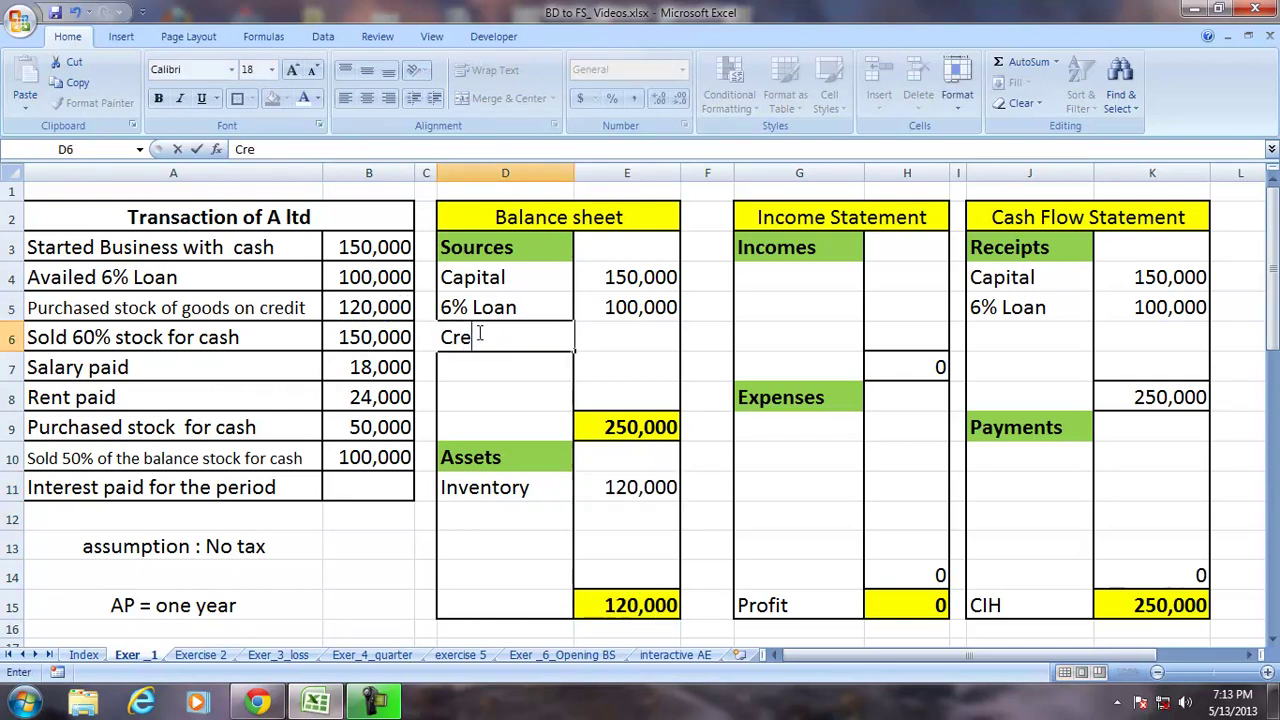
pyautogui.write('ditors')
pyautogui.press('Tab')
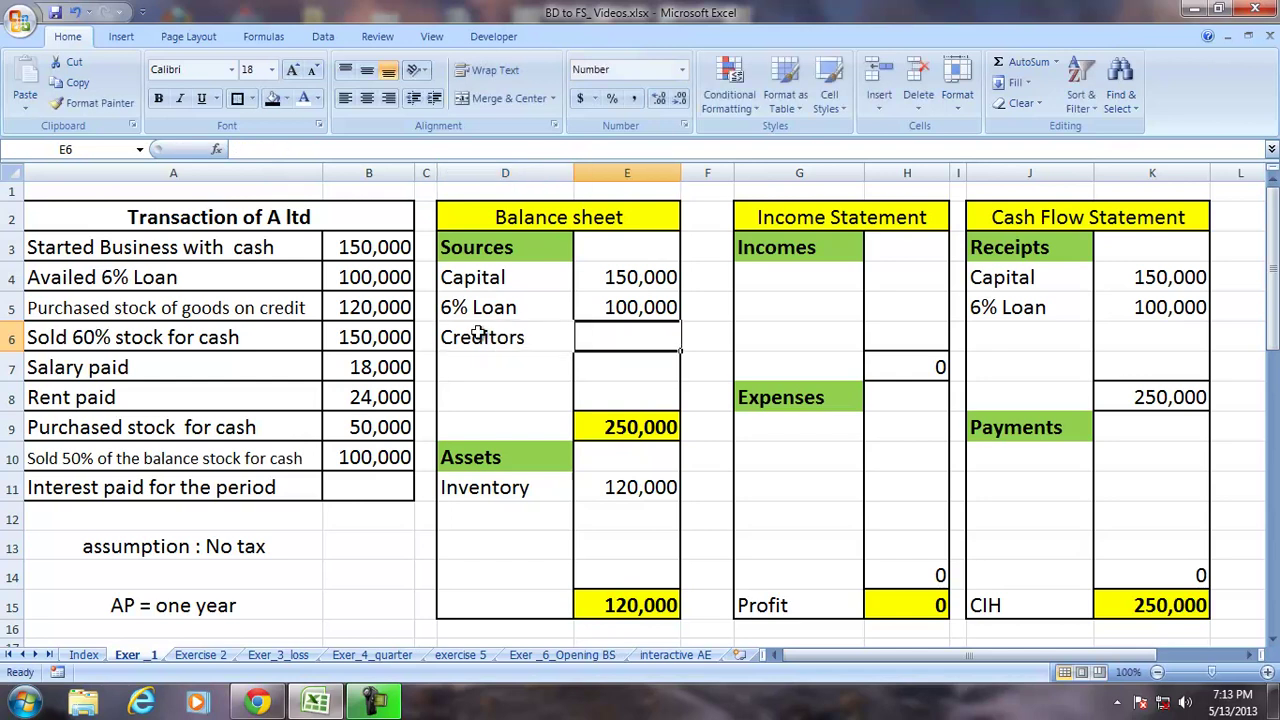
pyautogui.write('=')
pyautogui.click(336, 302)
pyautogui.press('Return')
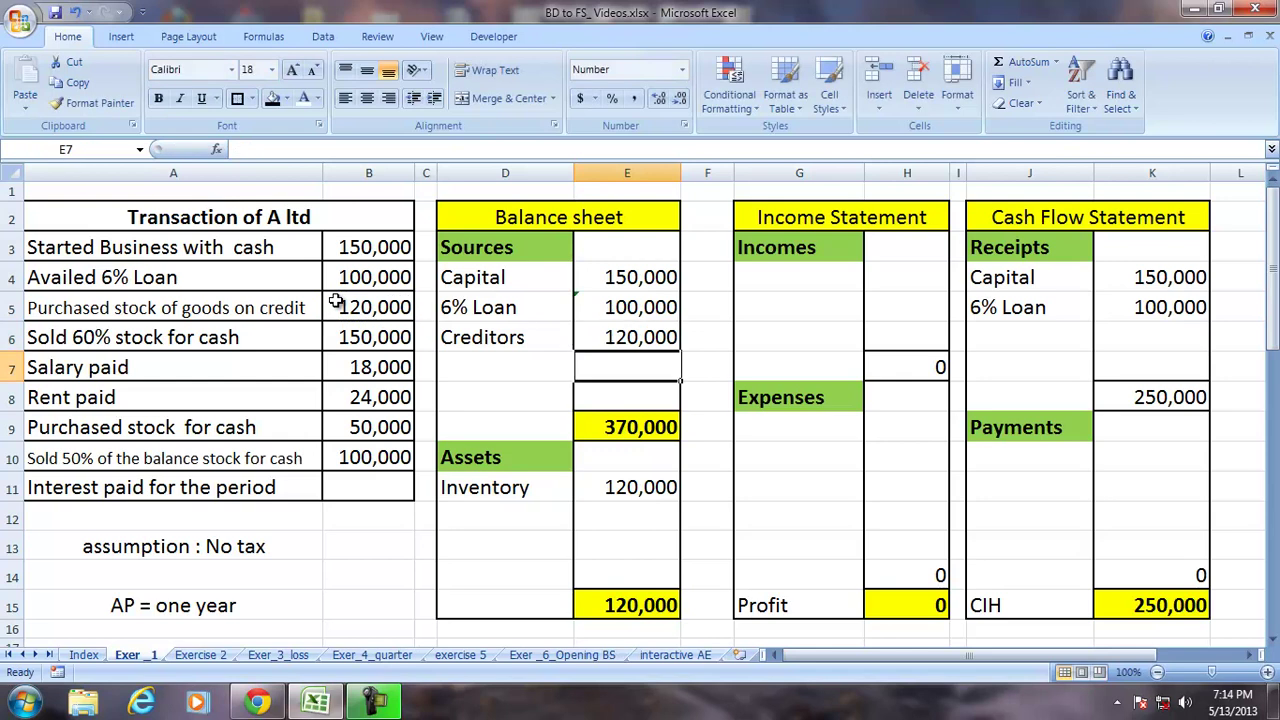
pyautogui.click(114, 342)
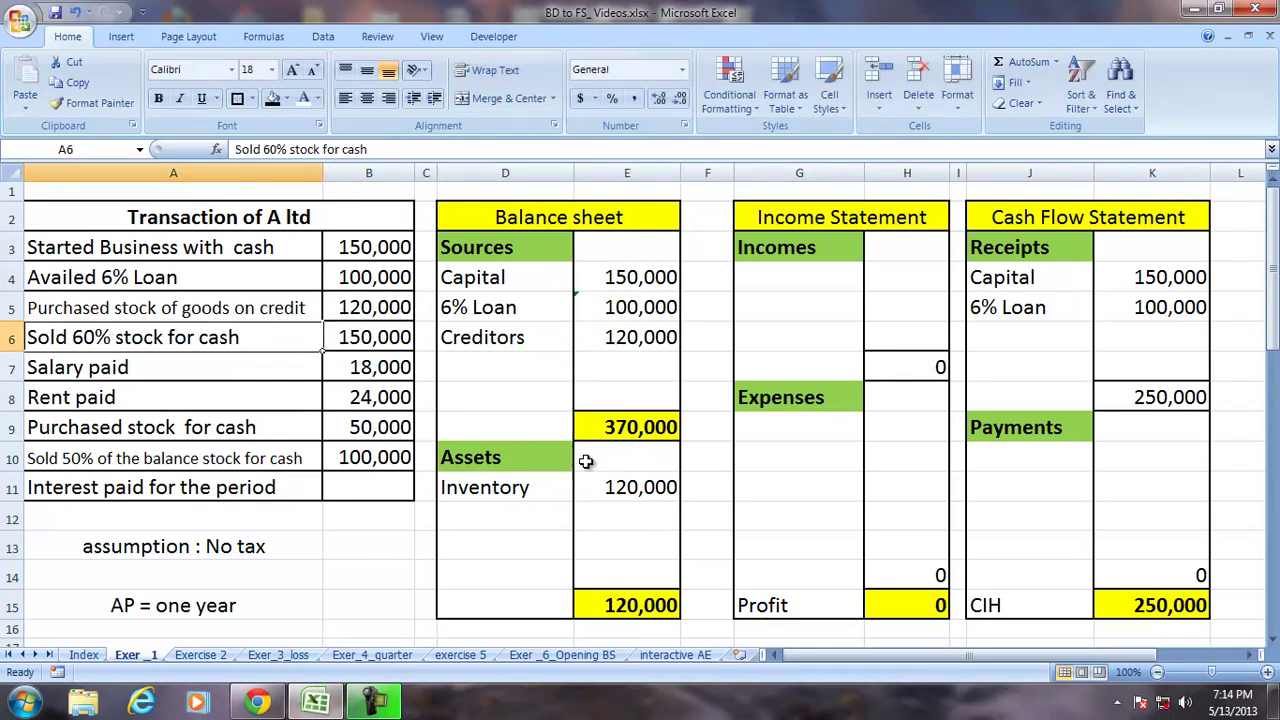
# Step: Enter Sales under Incomes in G4 with amount =B6 (150,000)
pyautogui.click(777, 277)
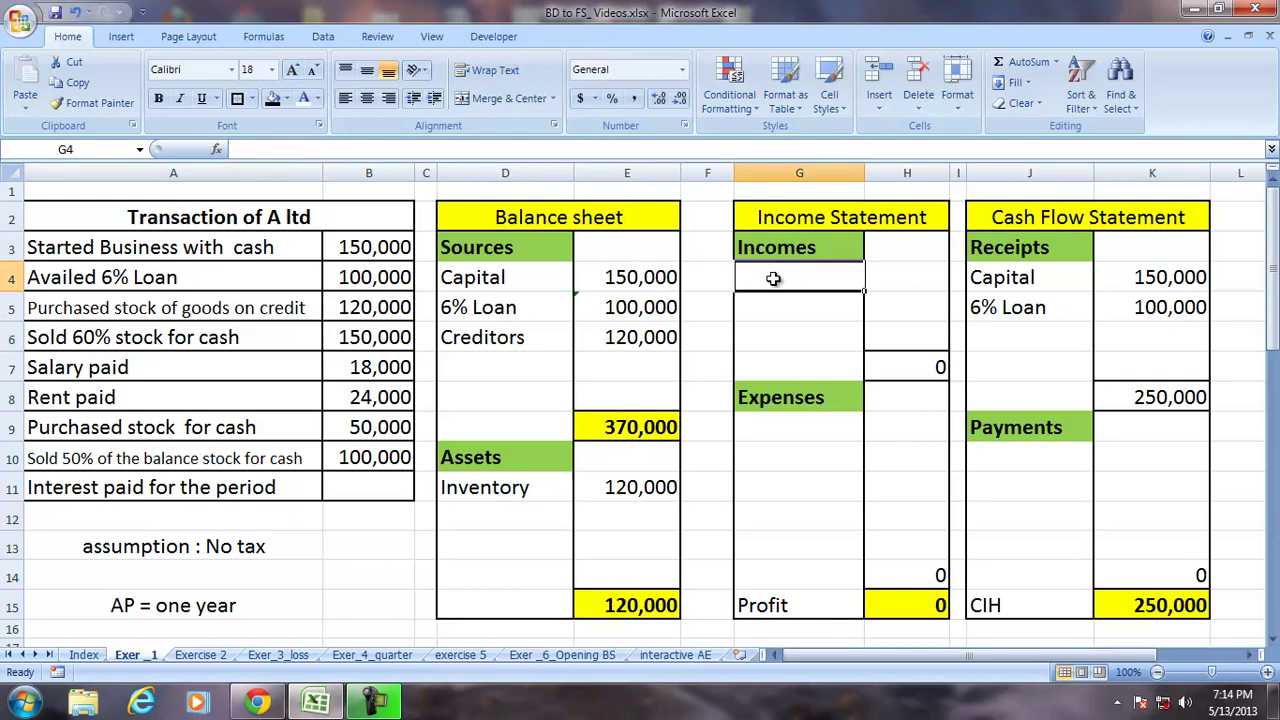
pyautogui.write('Sales')
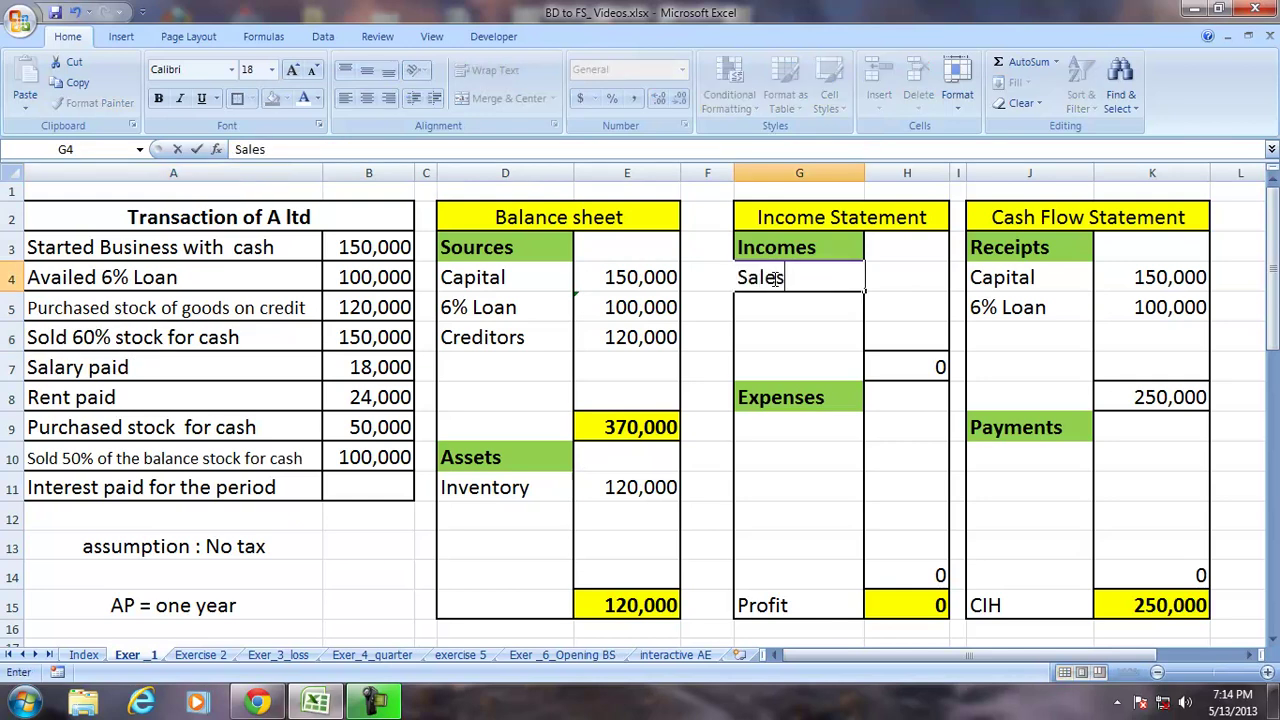
pyautogui.press('Tab')
pyautogui.write('=')
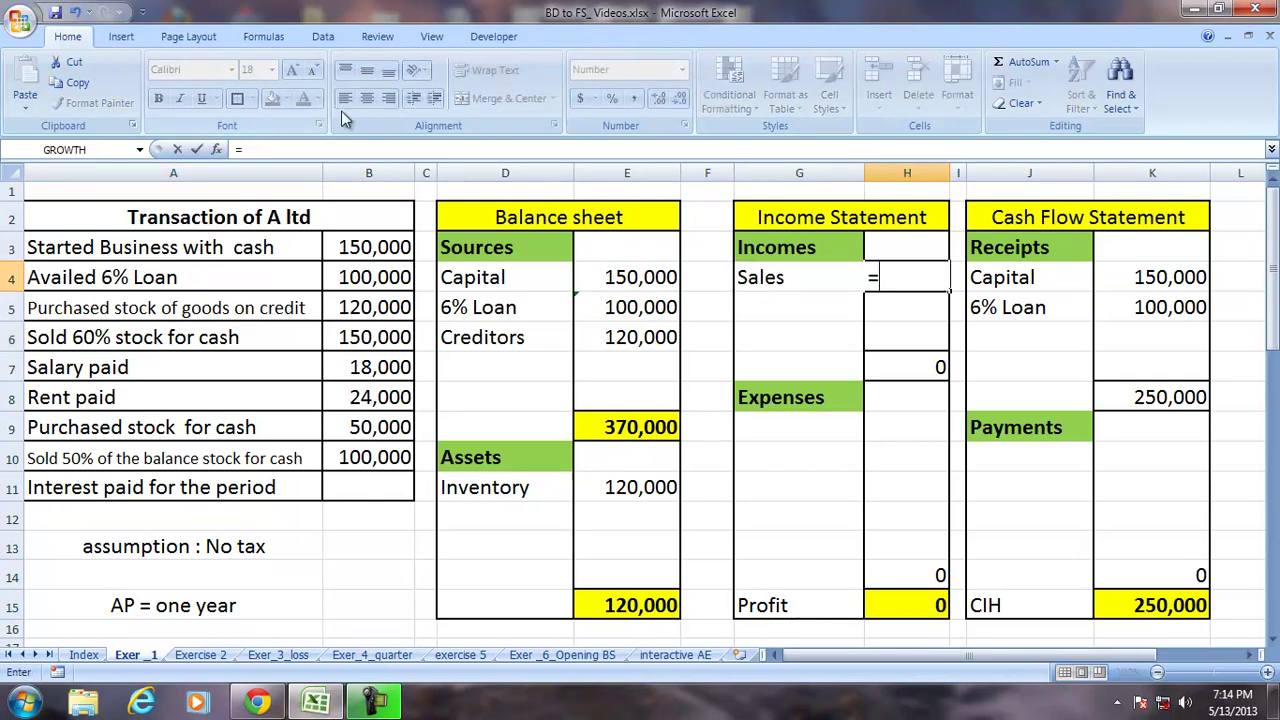
pyautogui.click(375, 338)
pyautogui.press('Return')
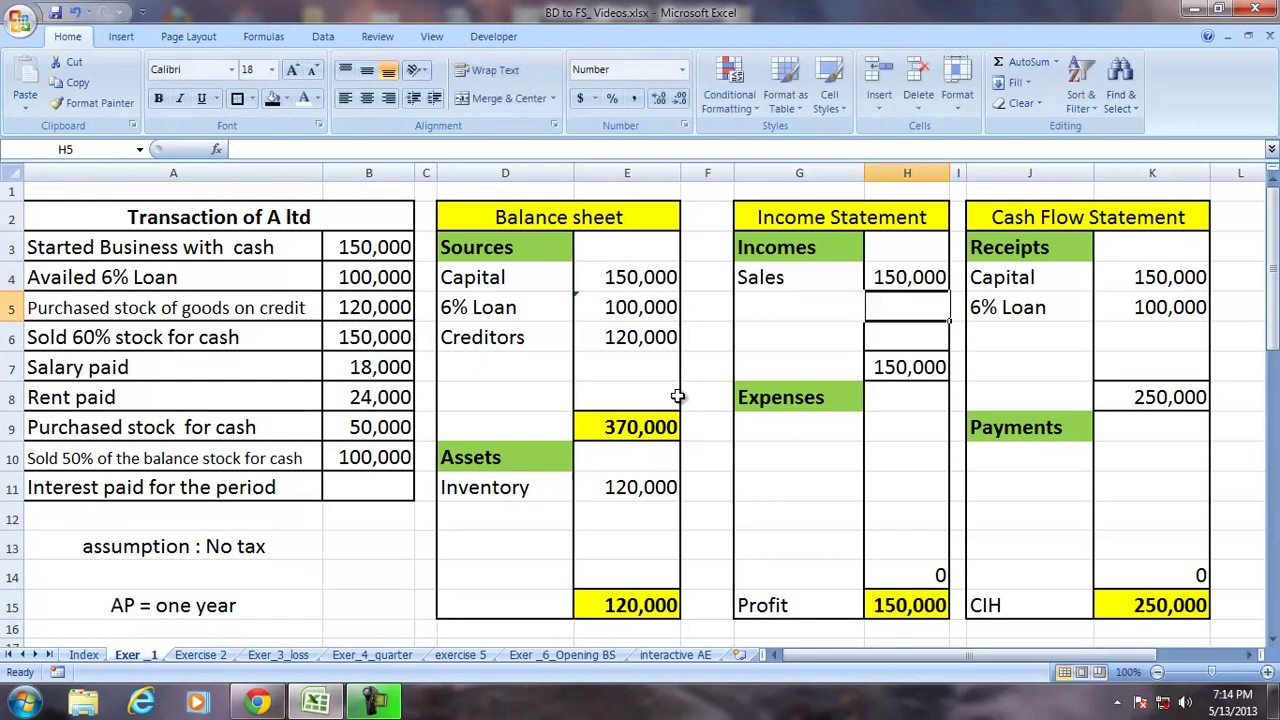
# Step: Add a Sales receipt in J6 linked to the Income Statement sales, =H4
pyautogui.click(1040, 336)
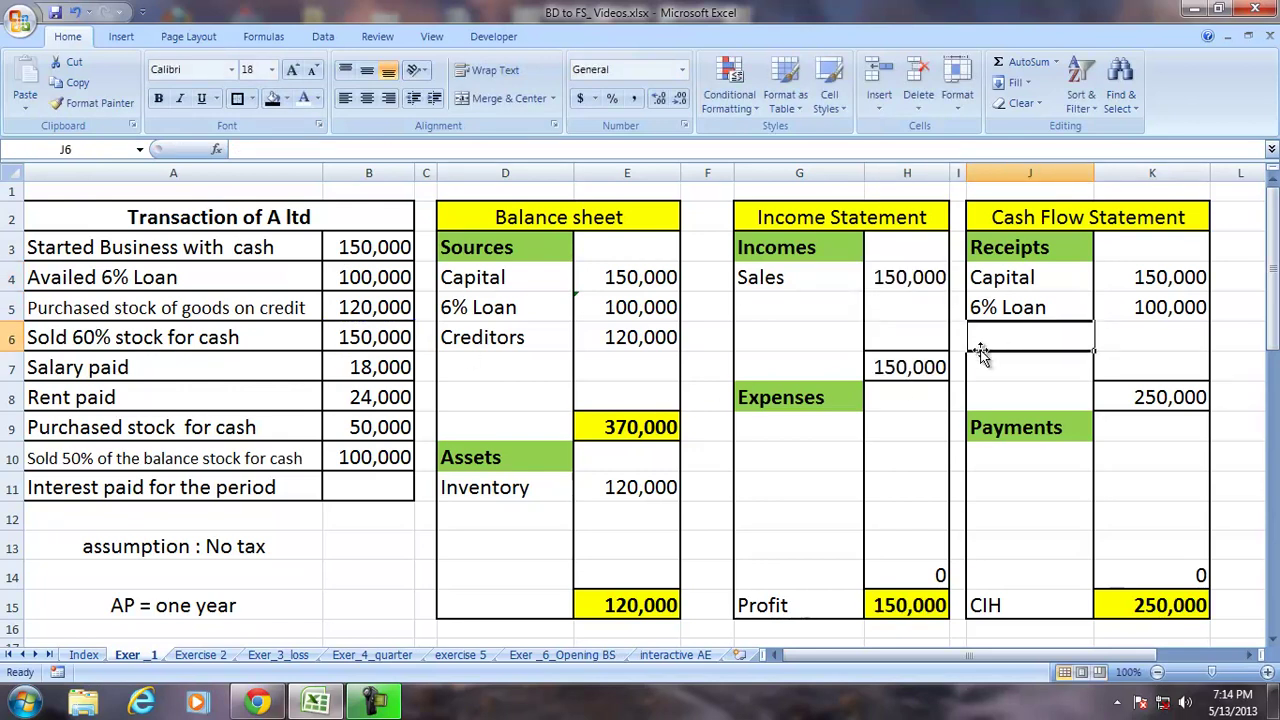
pyautogui.write('Sale')
pyautogui.press('BackSpace')
pyautogui.press('BackSpace')
pyautogui.write('le')
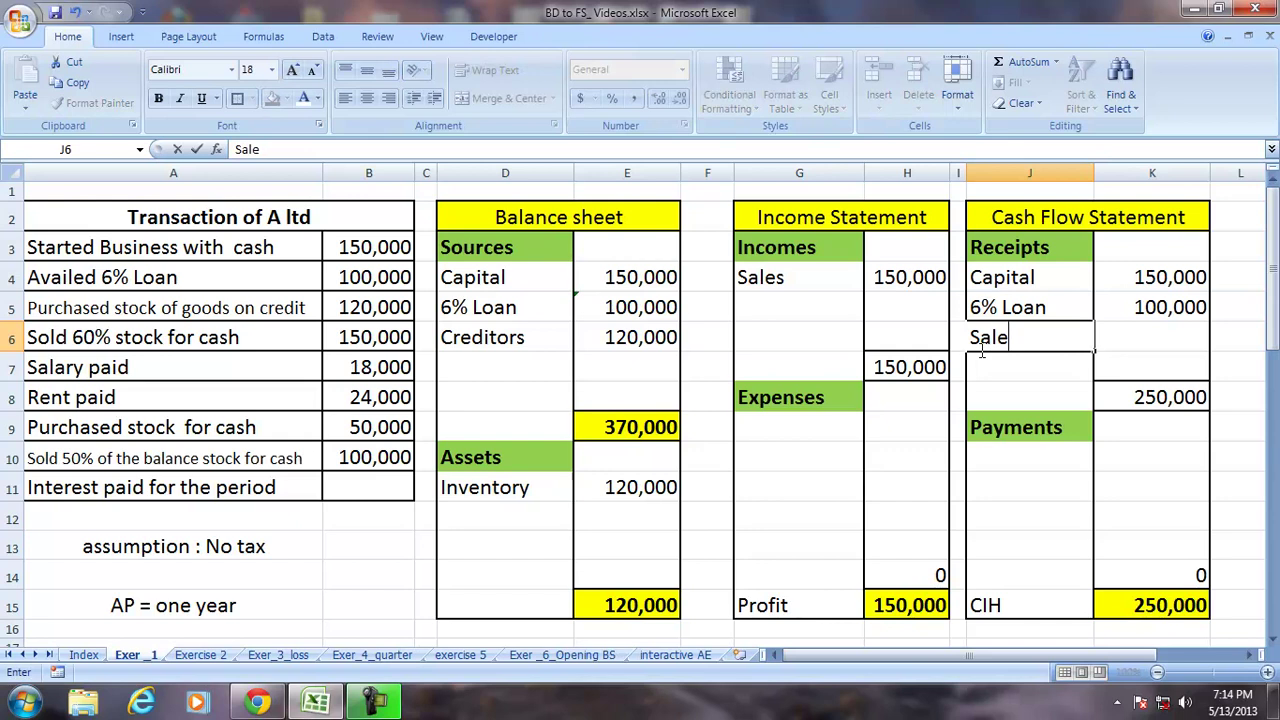
pyautogui.write('s')
pyautogui.press('Tab')
pyautogui.write('=')
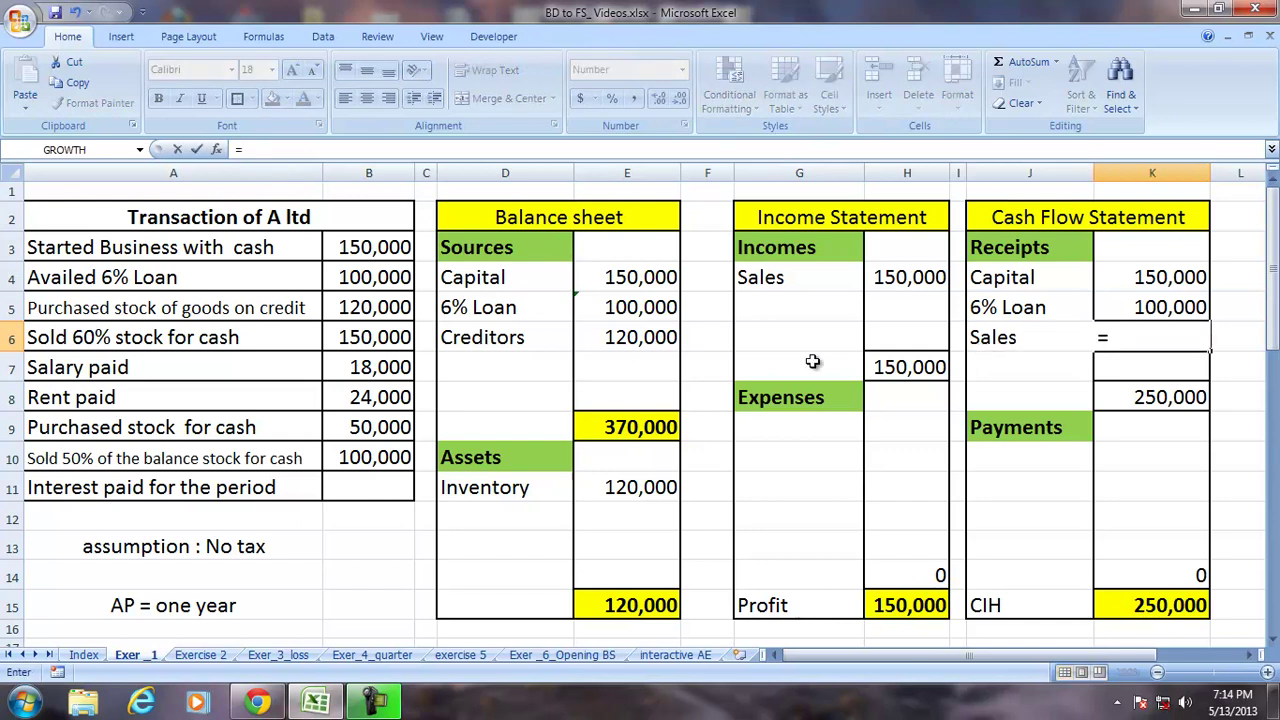
pyautogui.click(916, 282)
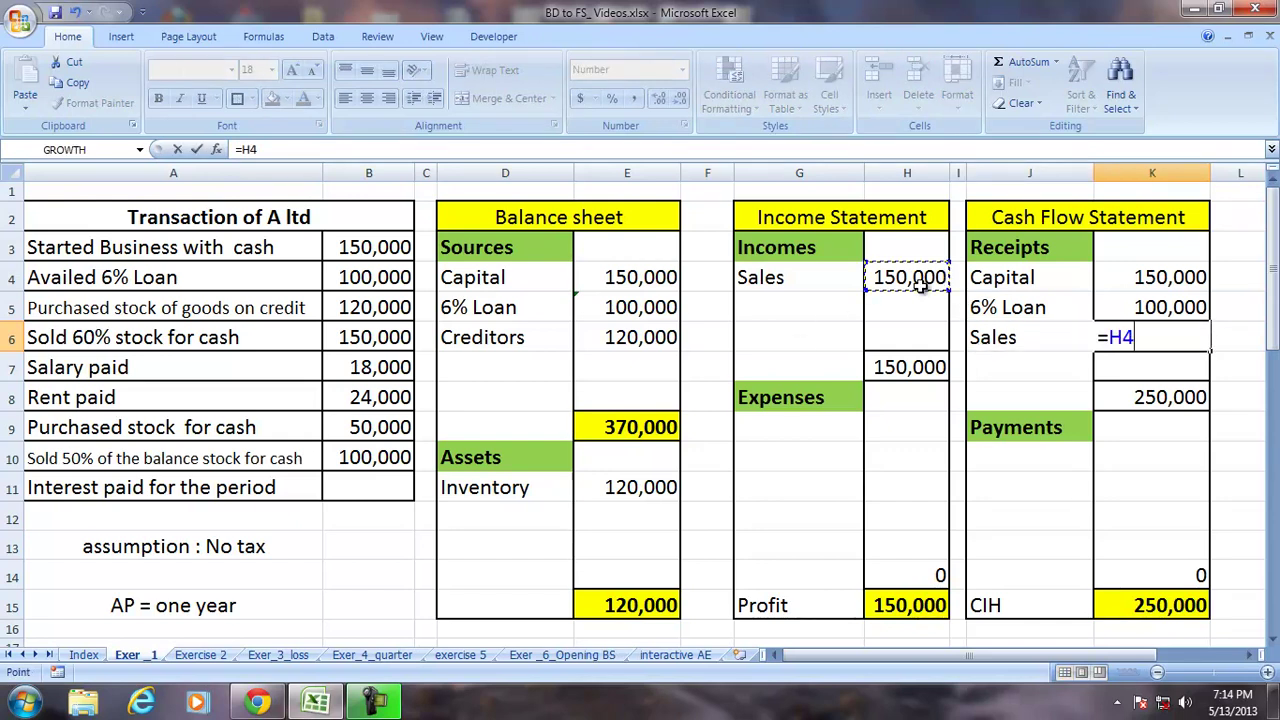
pyautogui.press('Return')
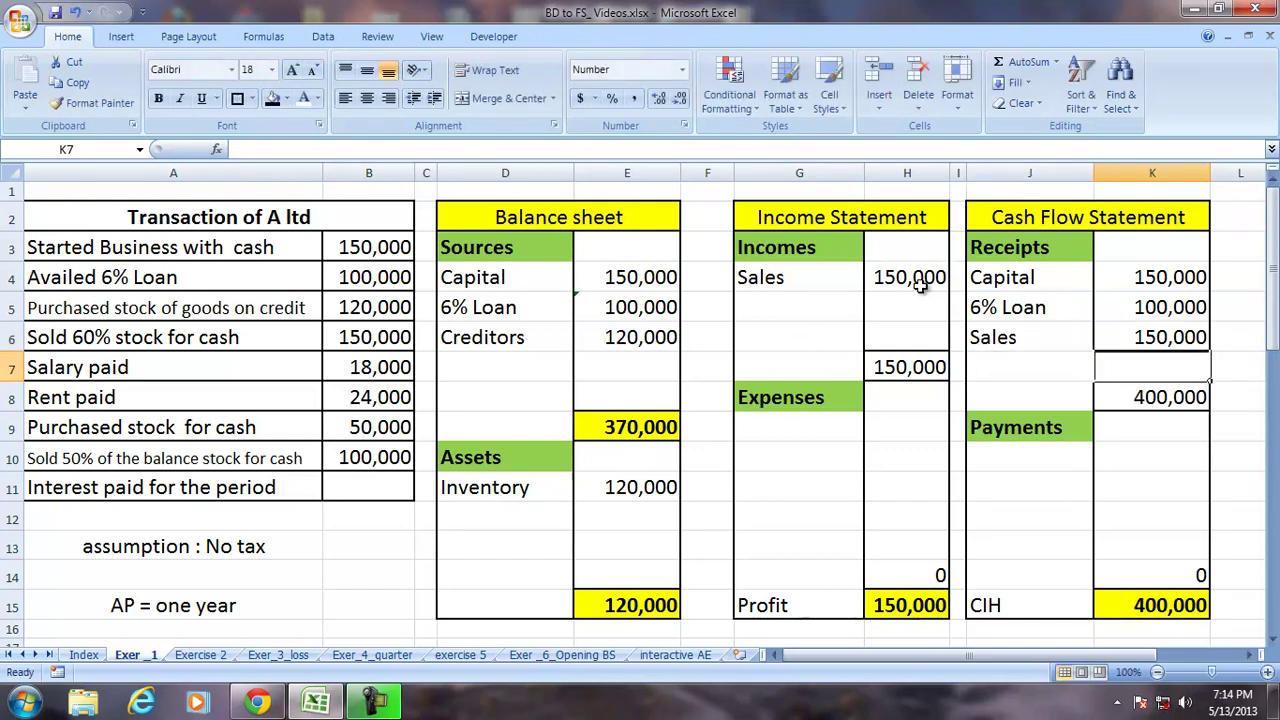
pyautogui.click(797, 420)
# Step: Enter COGS under Expenses in G9 with amount =B5*.60 (72,000)
pyautogui.write('COGS')
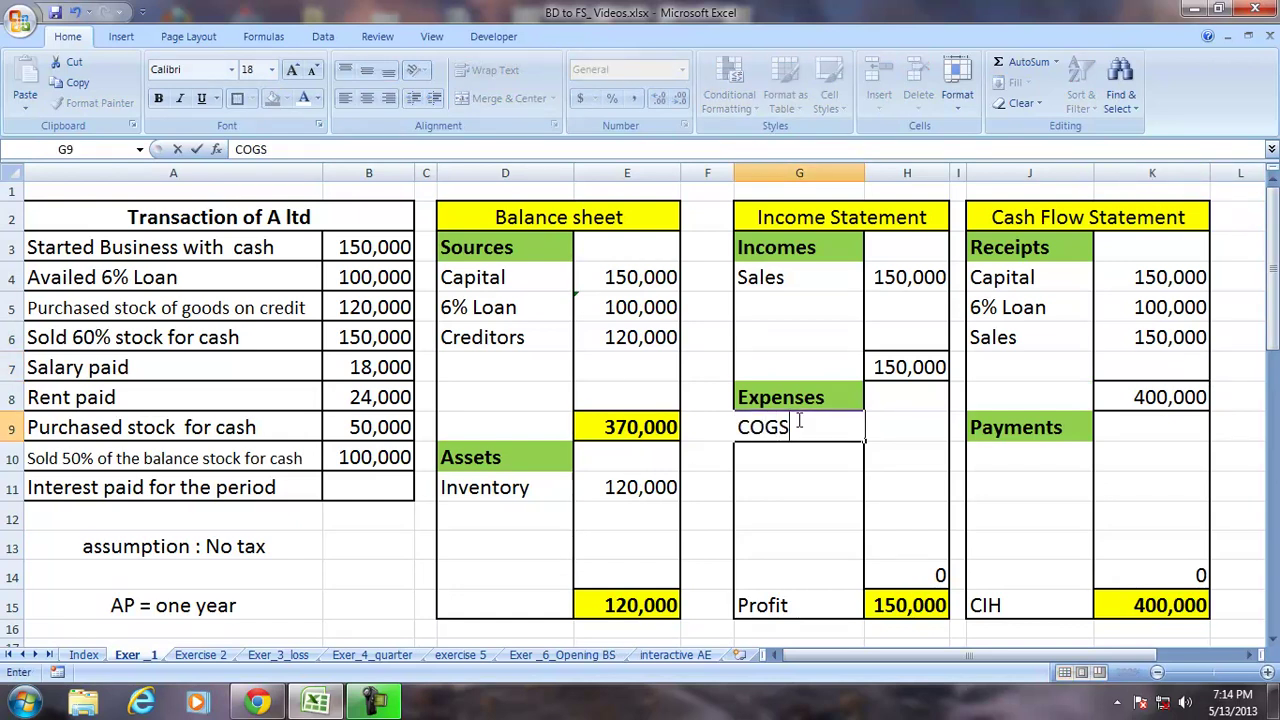
pyautogui.press('Tab')
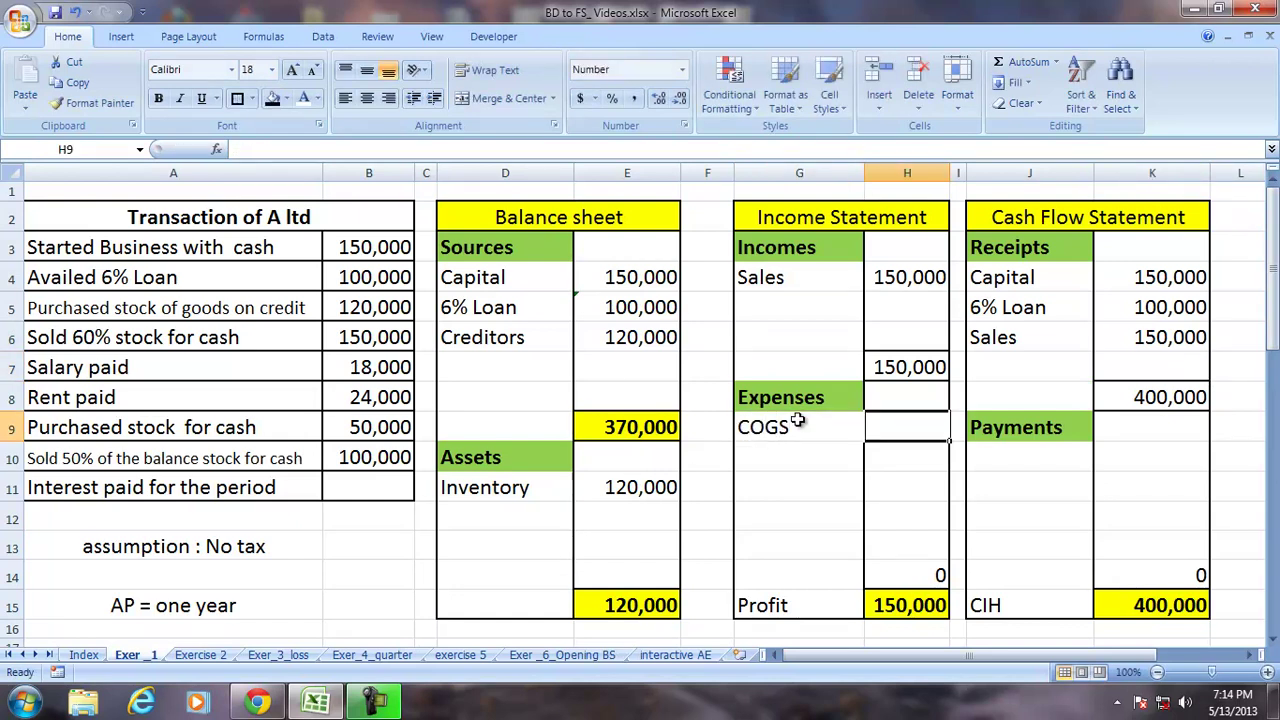
pyautogui.write('=')
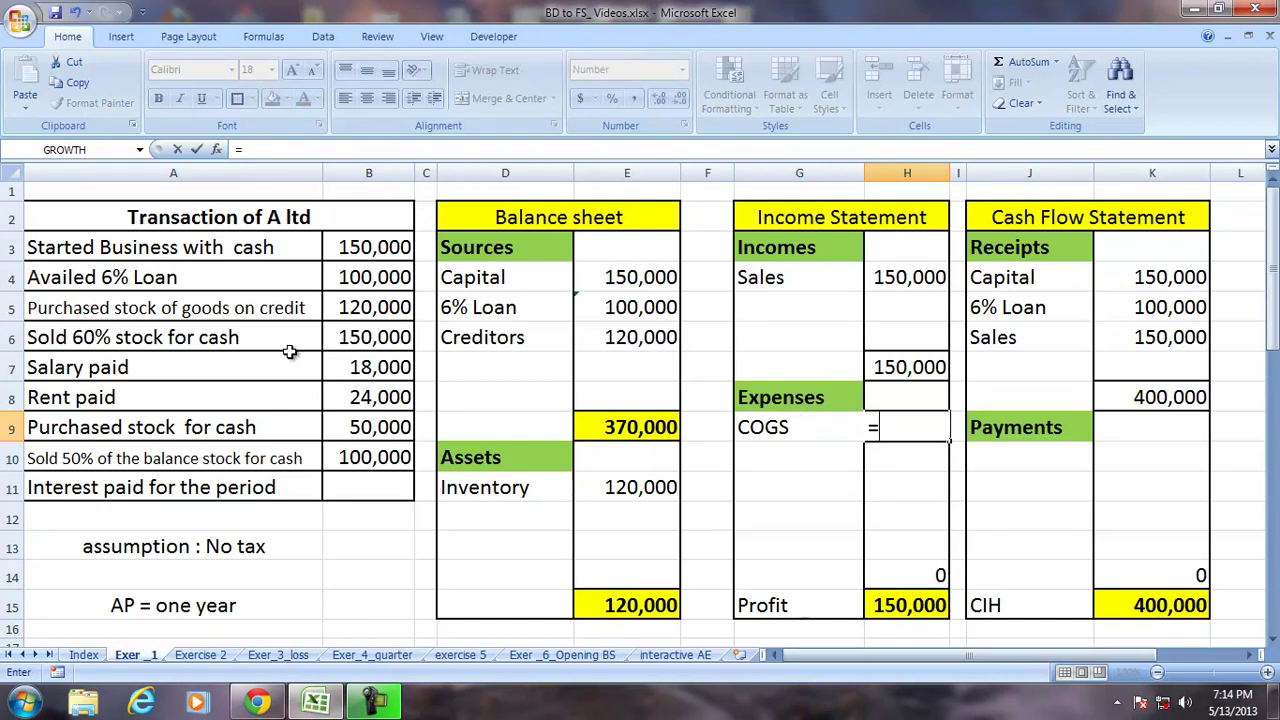
pyautogui.click(348, 311)
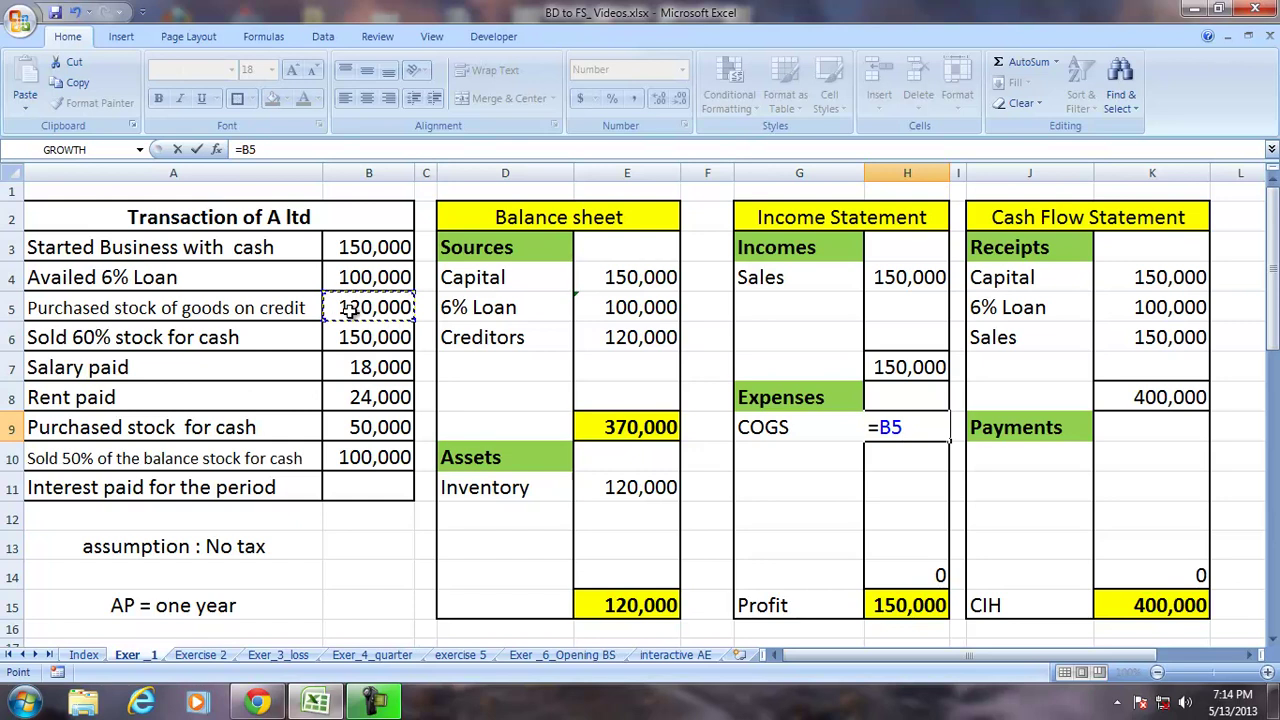
pyautogui.write('*.60')
pyautogui.press('Return')
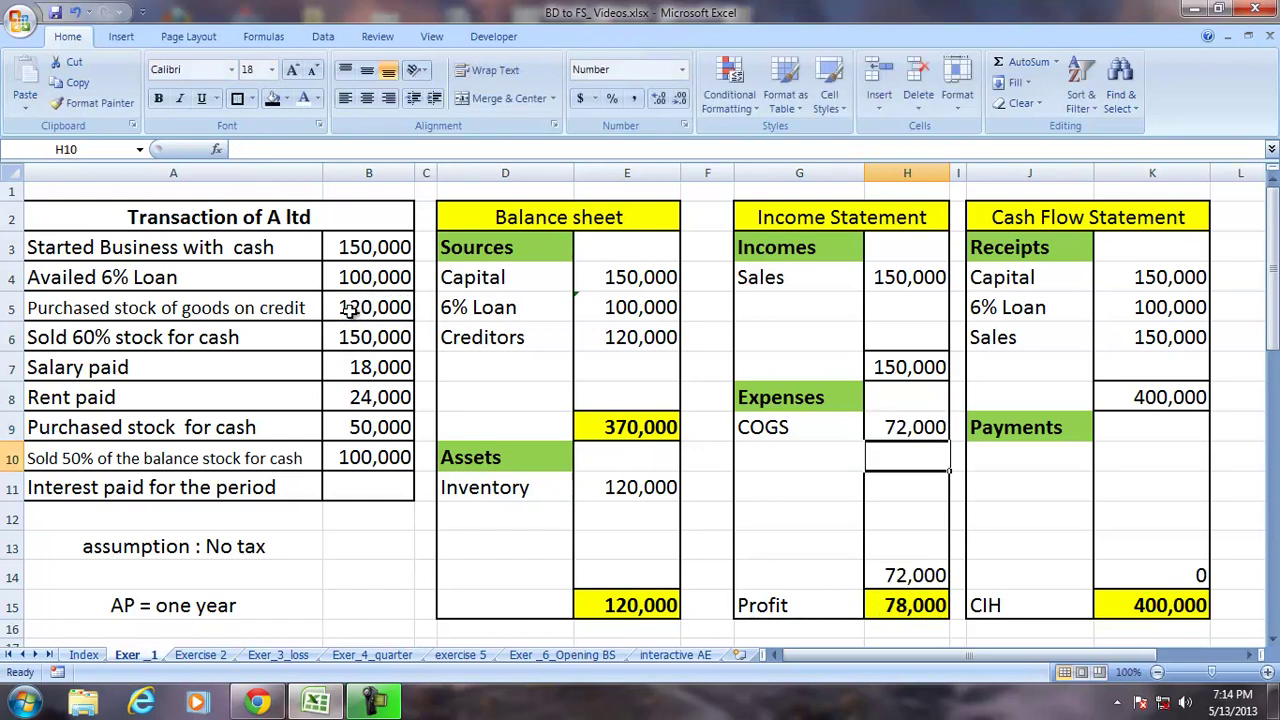
# Step: Change the Inventory amount in E11 to =B5-H9, leaving 48,000
pyautogui.click(661, 485)
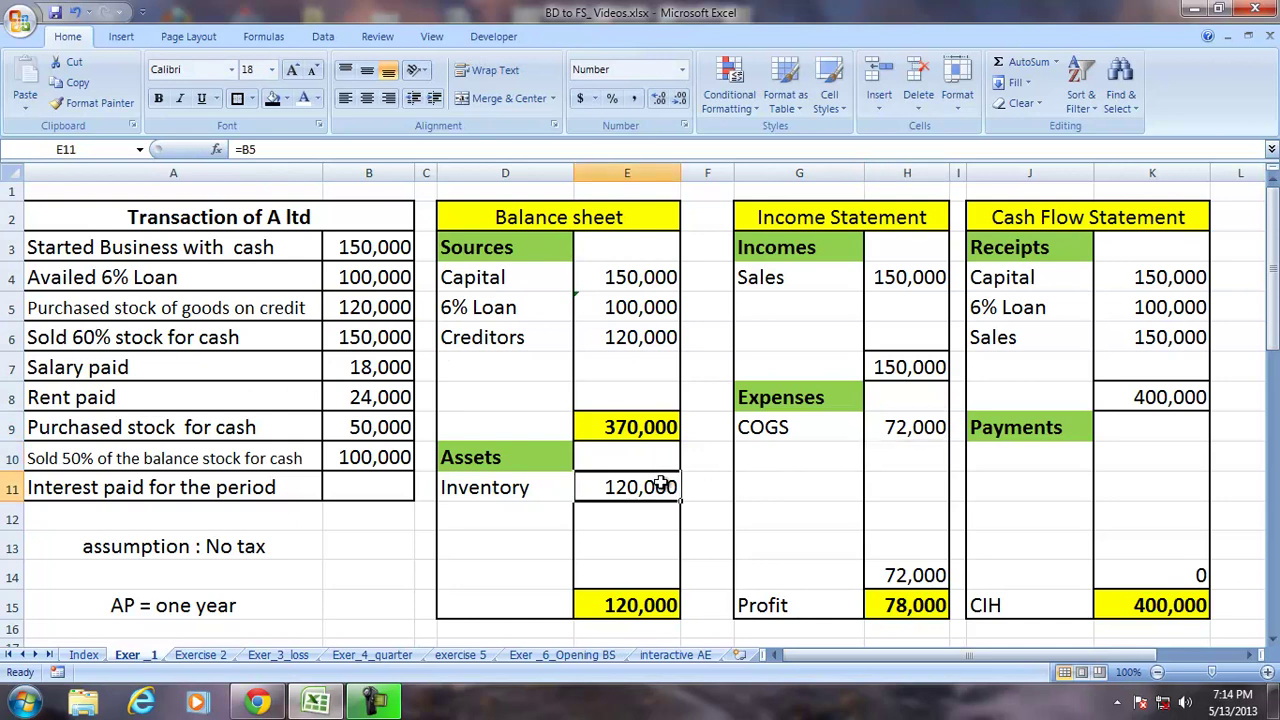
pyautogui.click(303, 148)
pyautogui.write('-')
pyautogui.click(895, 433)
pyautogui.press('Return')
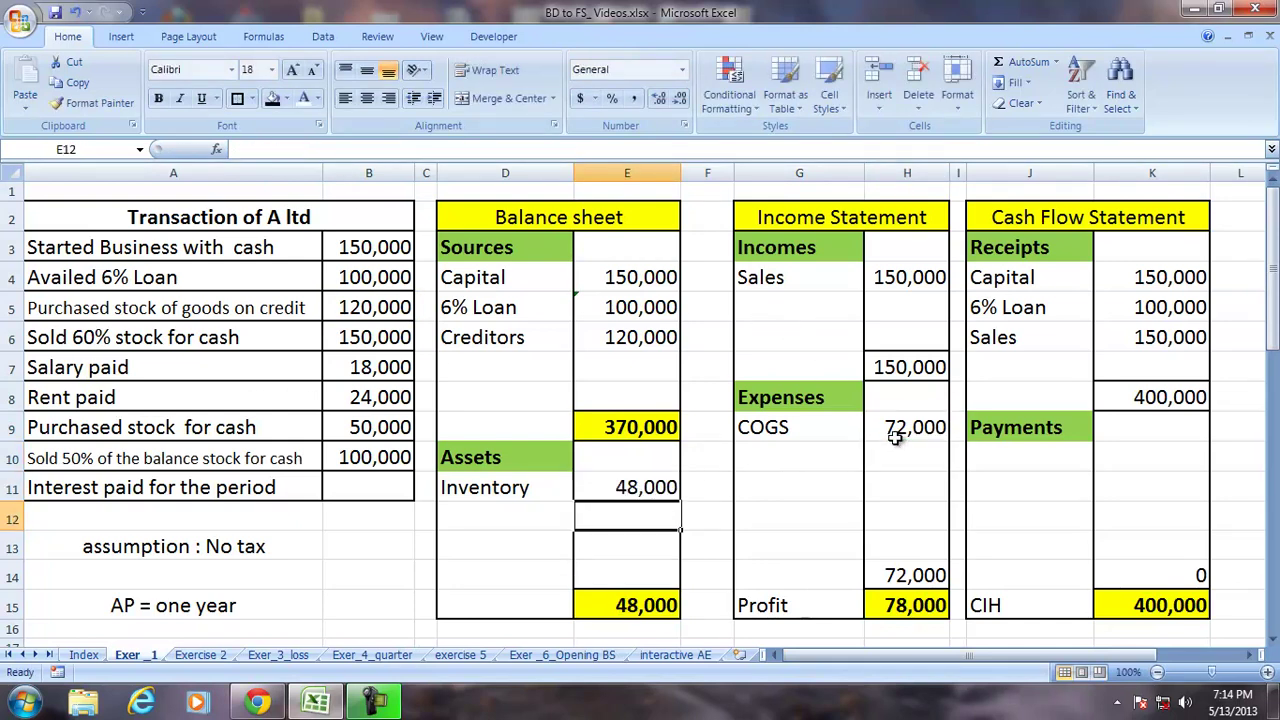
pyautogui.click(518, 491)
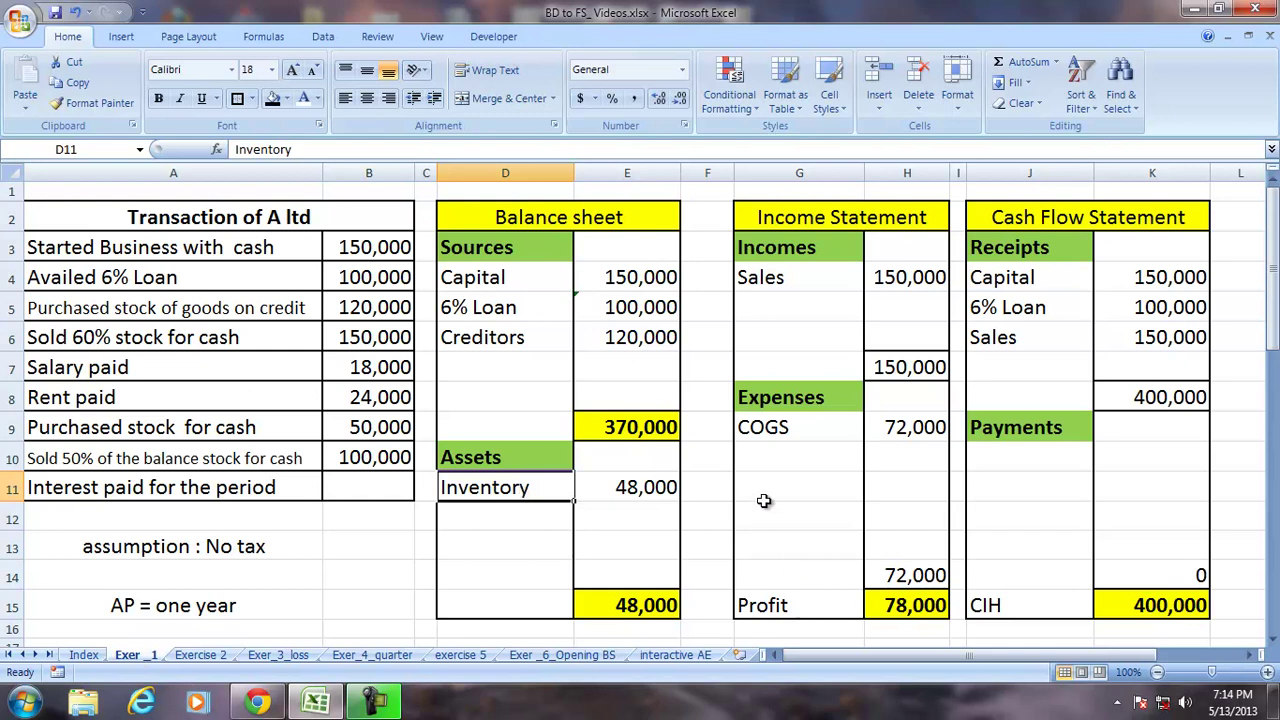
pyautogui.click(760, 458)
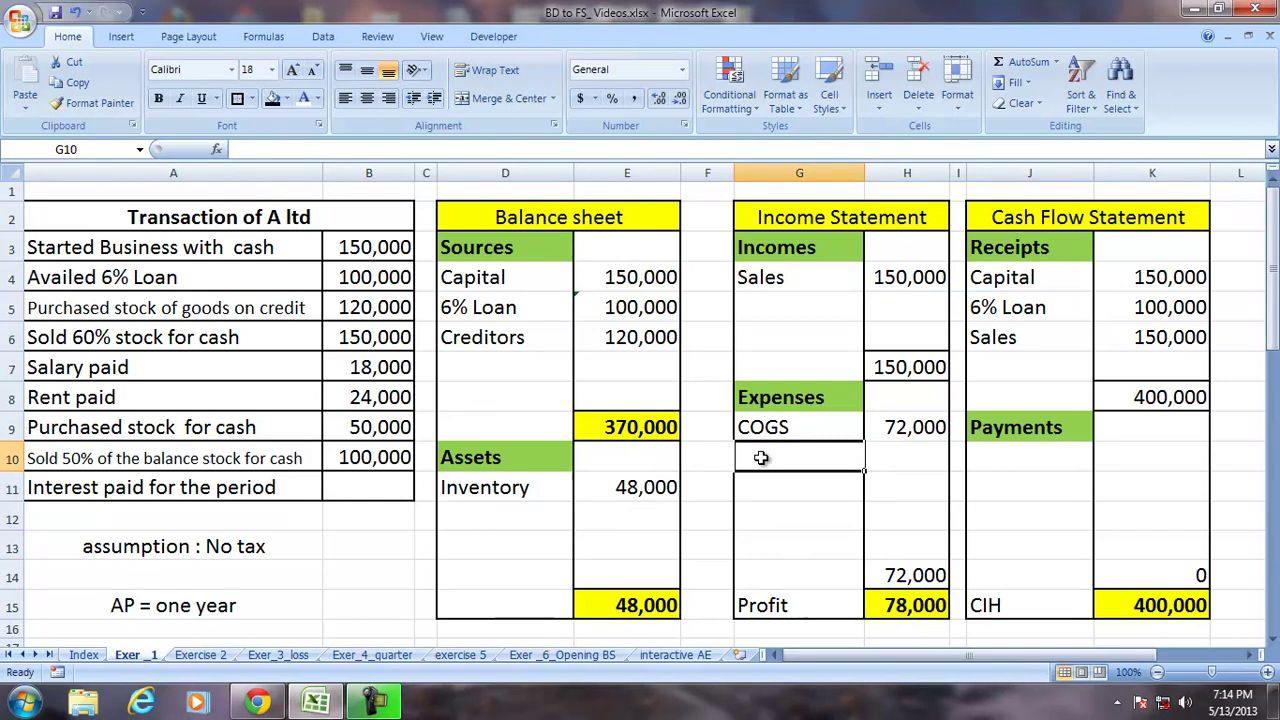
# Step: Enter Salary under Expenses in G10 with amount =B7 (18,000)
pyautogui.write('Salary')
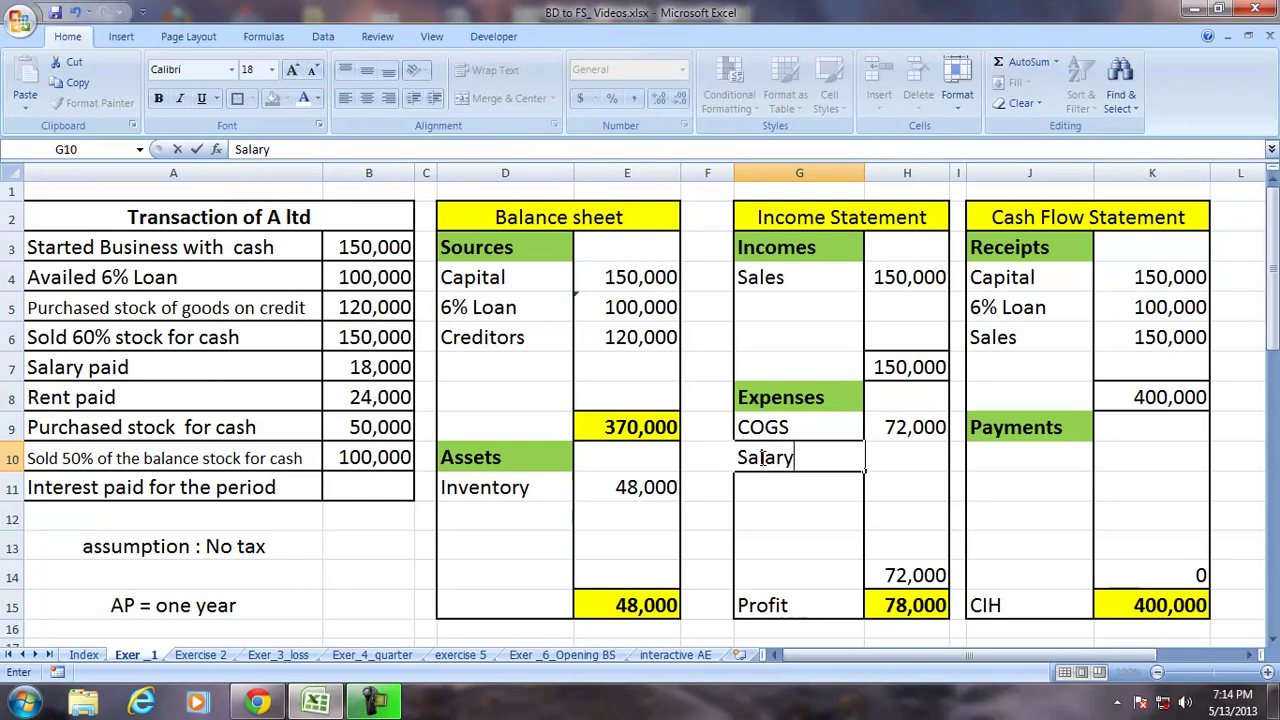
pyautogui.press('Tab')
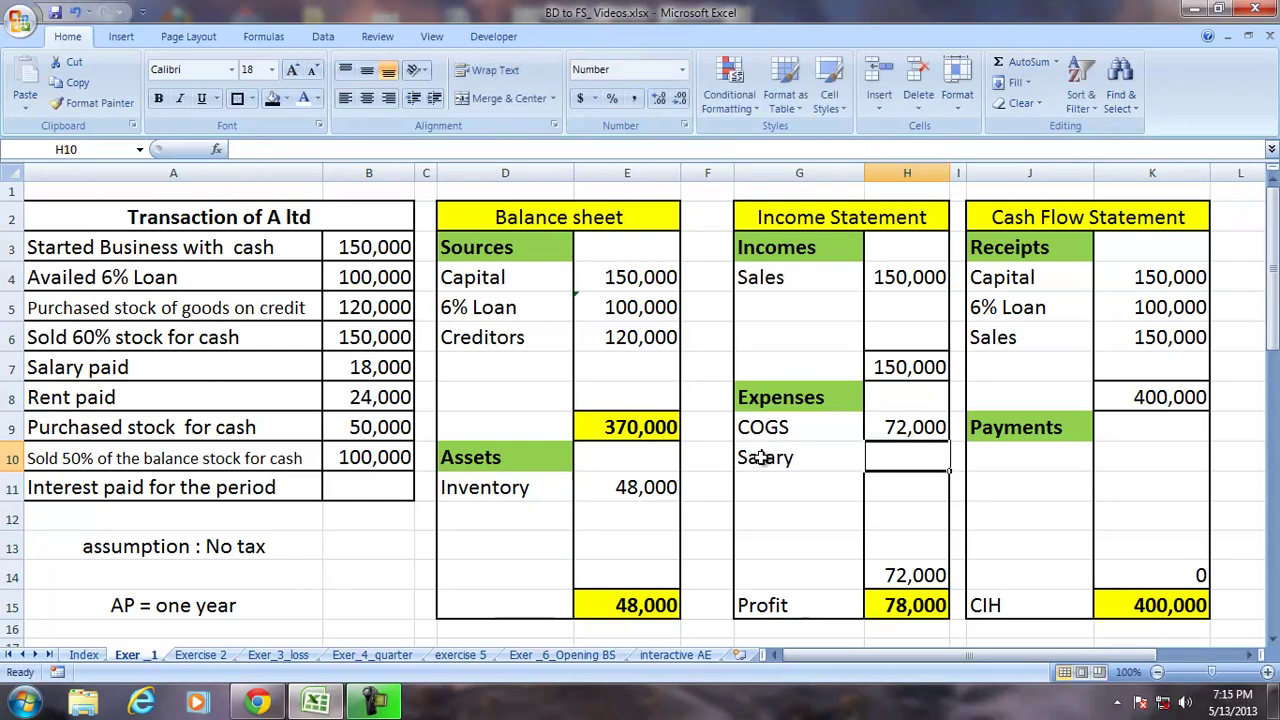
pyautogui.write('=')
pyautogui.click(362, 368)
pyautogui.press('Return')
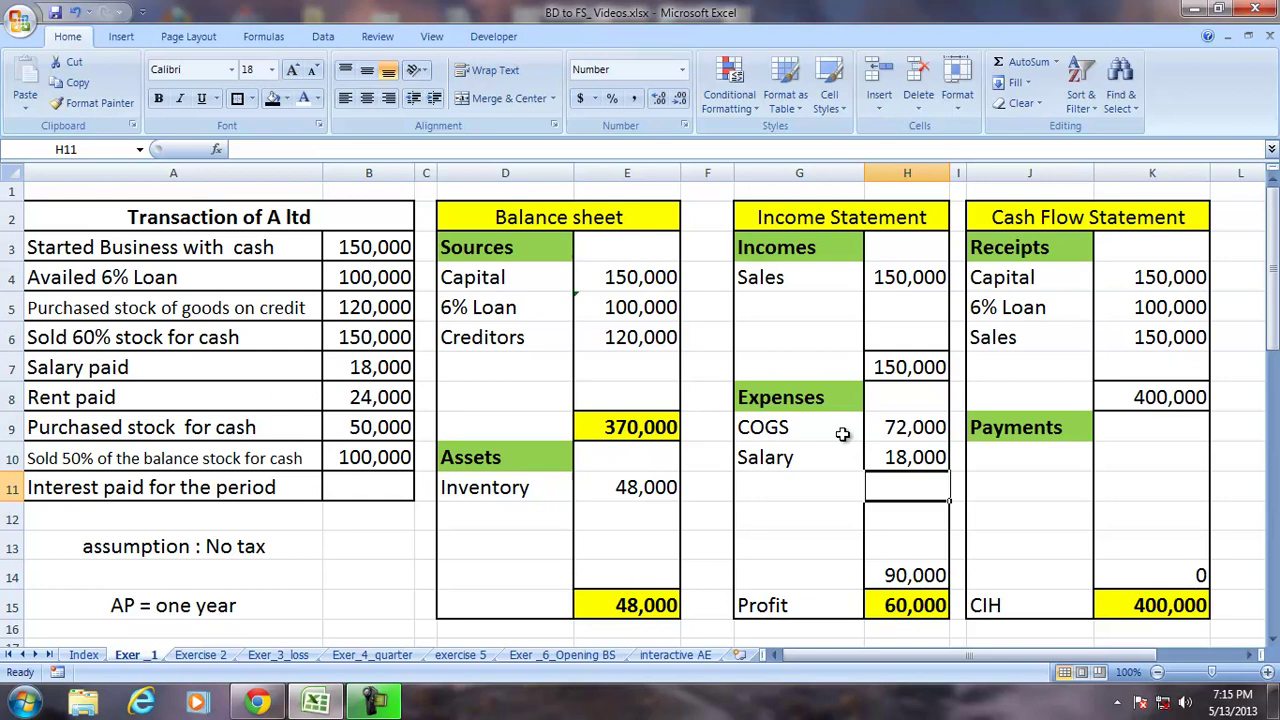
# Step: Add a Salary payment in J10 linked to the Salary expense, =H10
pyautogui.click(987, 460)
pyautogui.write('Salary')
pyautogui.press('Tab')
pyautogui.write('=')
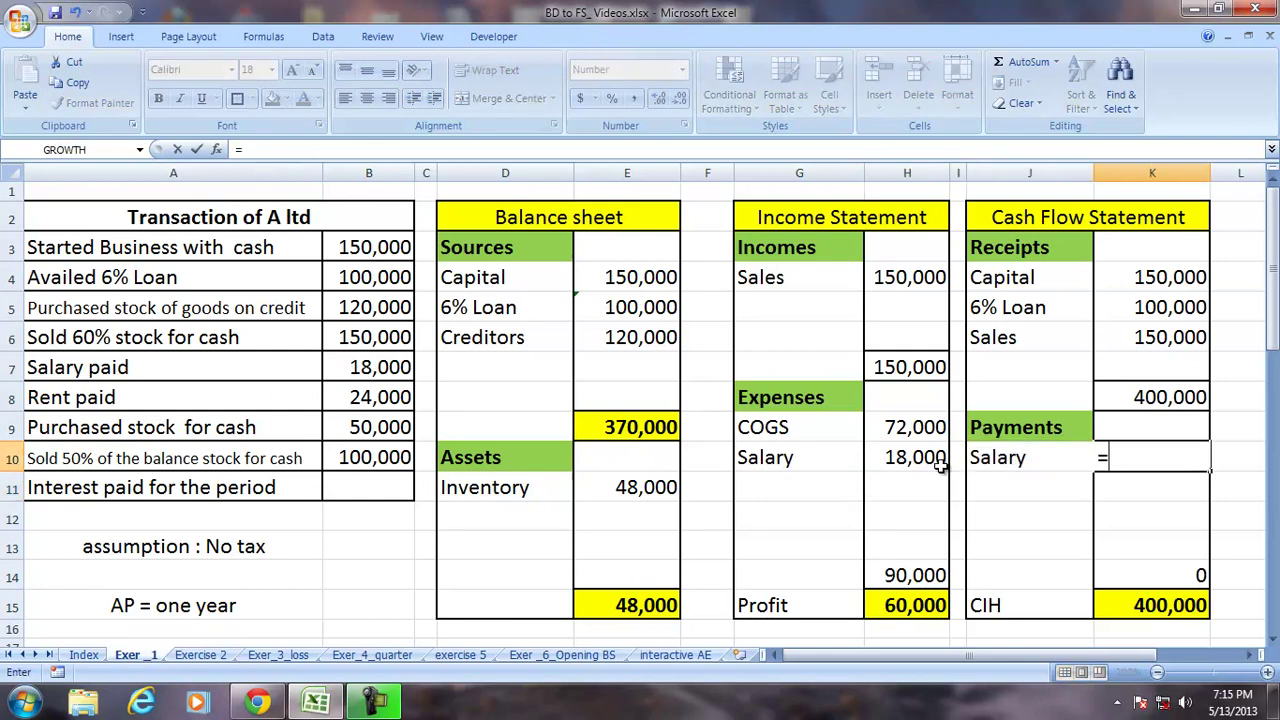
pyautogui.click(914, 465)
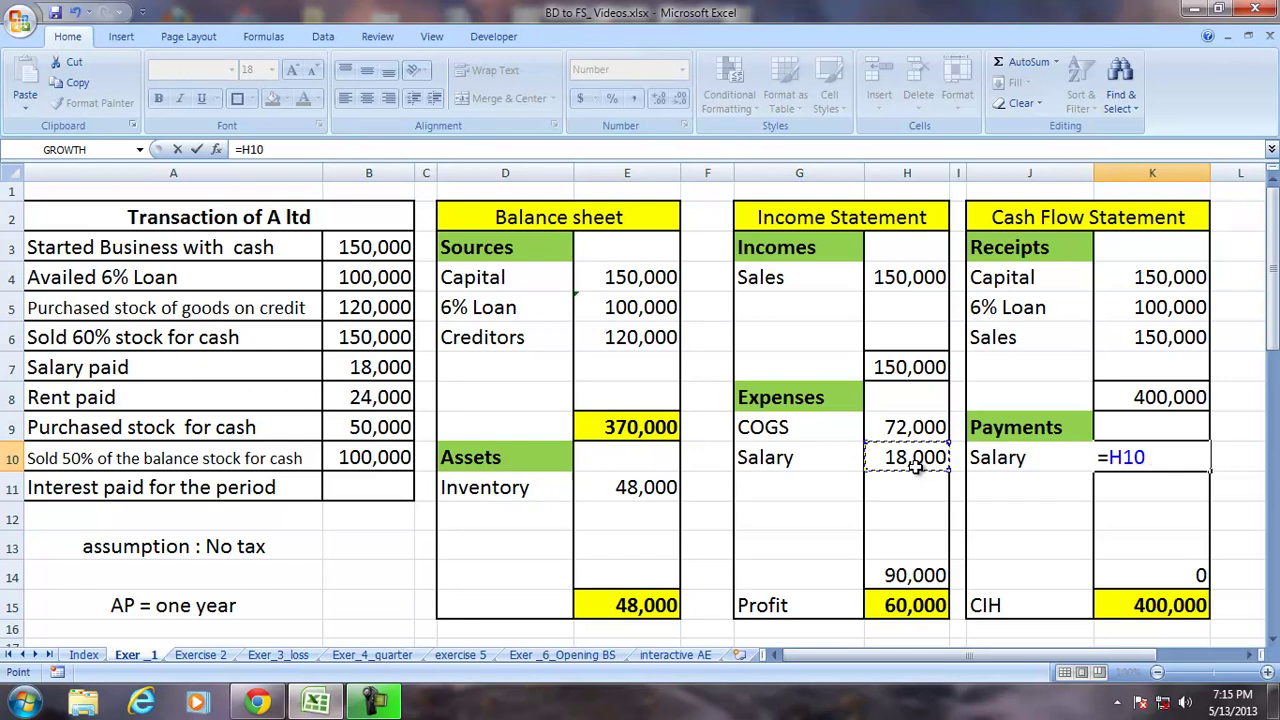
pyautogui.press('Return')
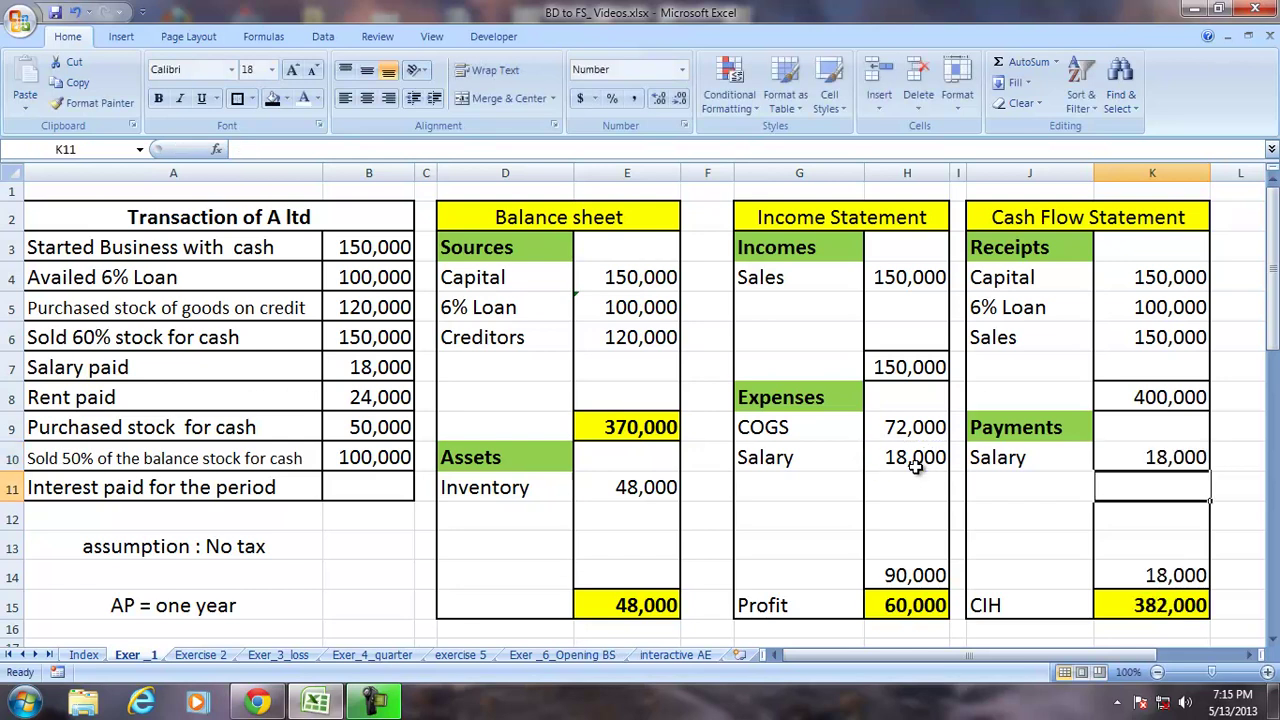
pyautogui.click(811, 483)
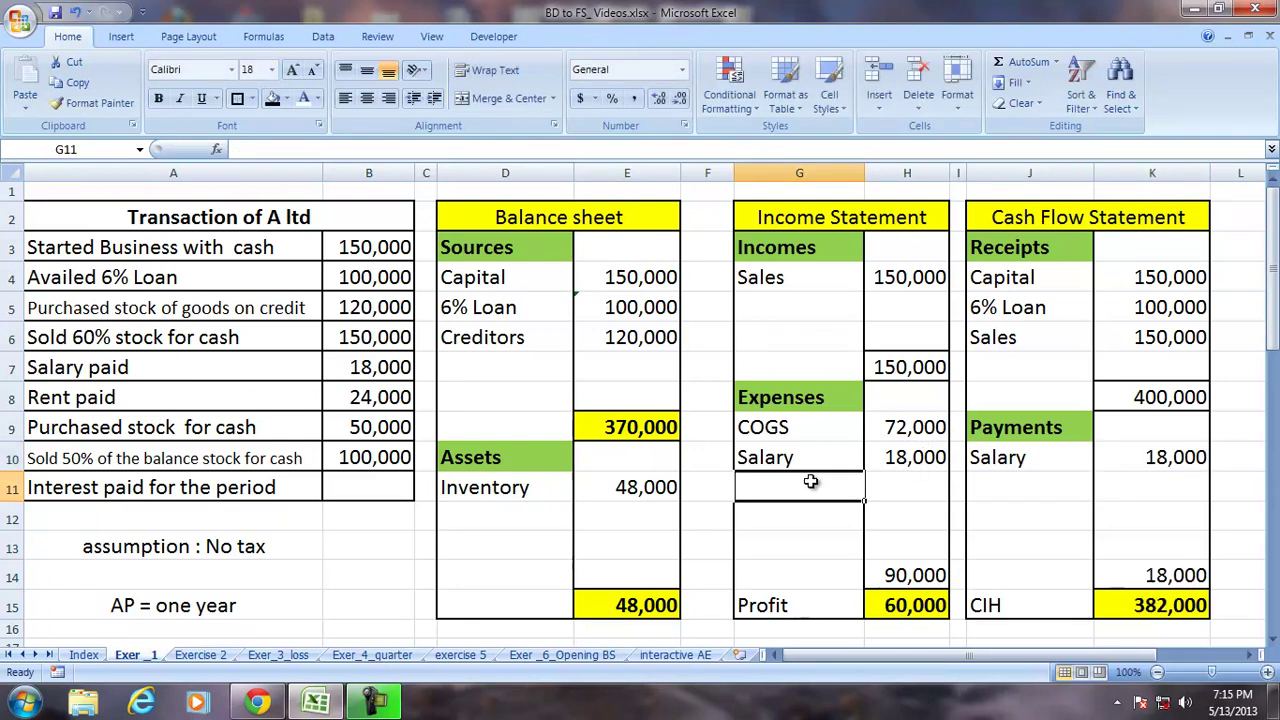
# Step: Enter Rent under Expenses in G11 with amount =B8 (24,000)
pyautogui.write('Ren')
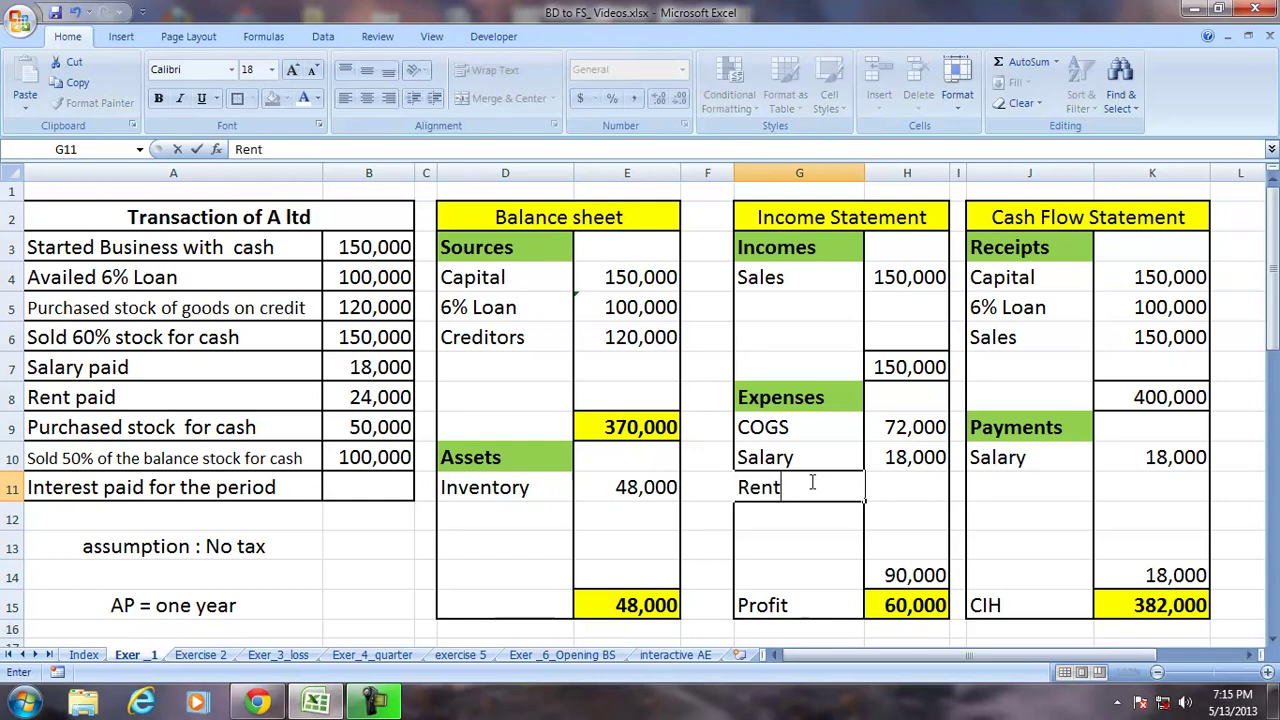
pyautogui.write('t')
pyautogui.press('Tab')
pyautogui.write('=')
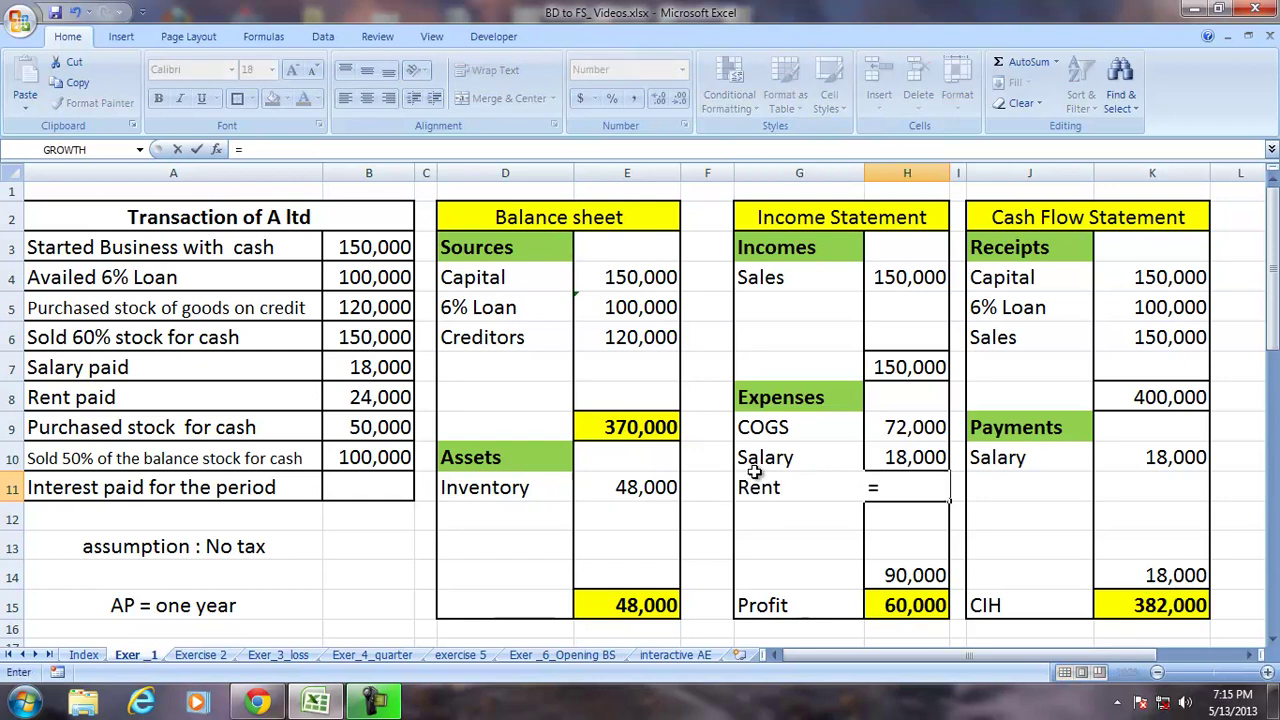
pyautogui.click(363, 397)
pyautogui.press('Return')
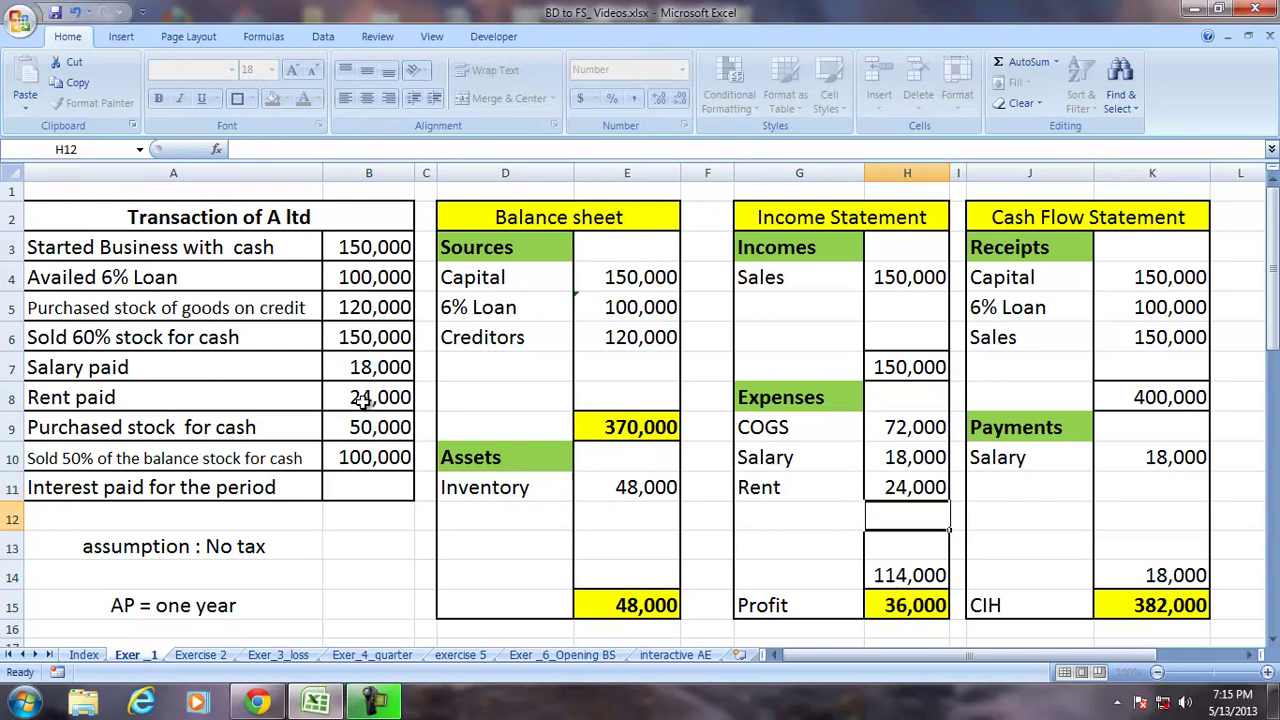
# Step: Add a Rent payment in J11 linked to the Rent expense, =H11
pyautogui.click(1000, 485)
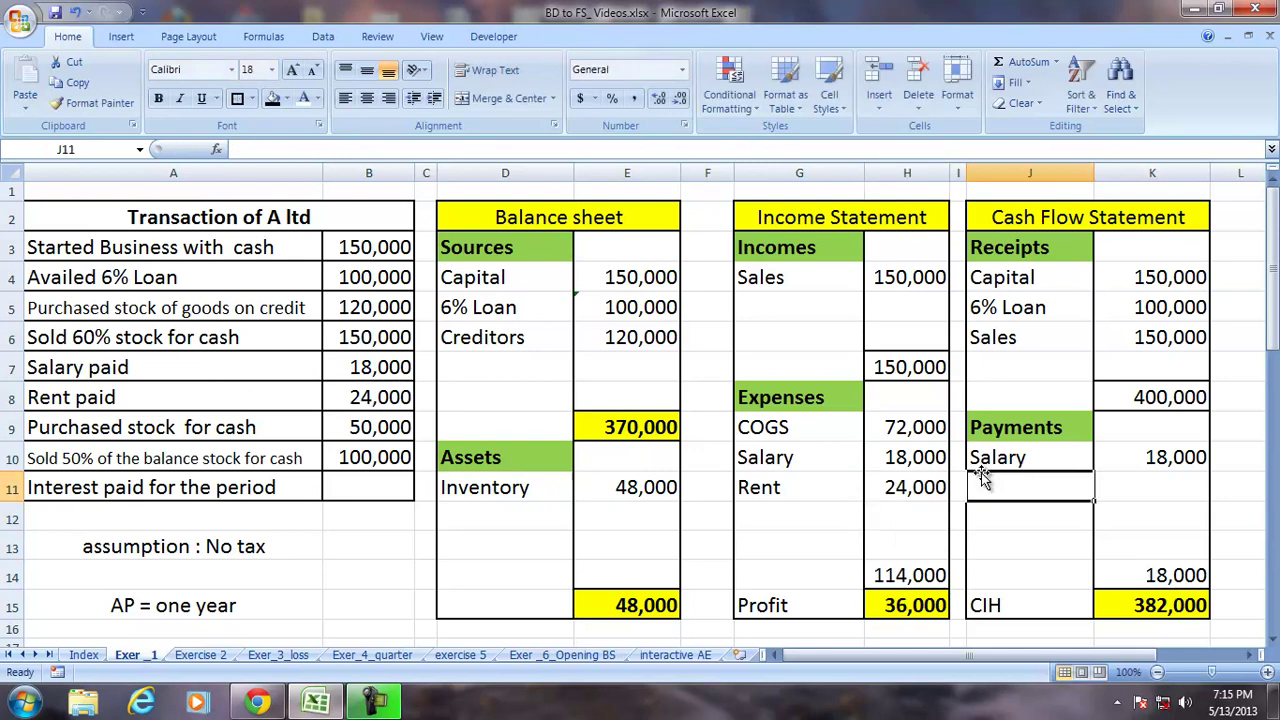
pyautogui.write('Rent')
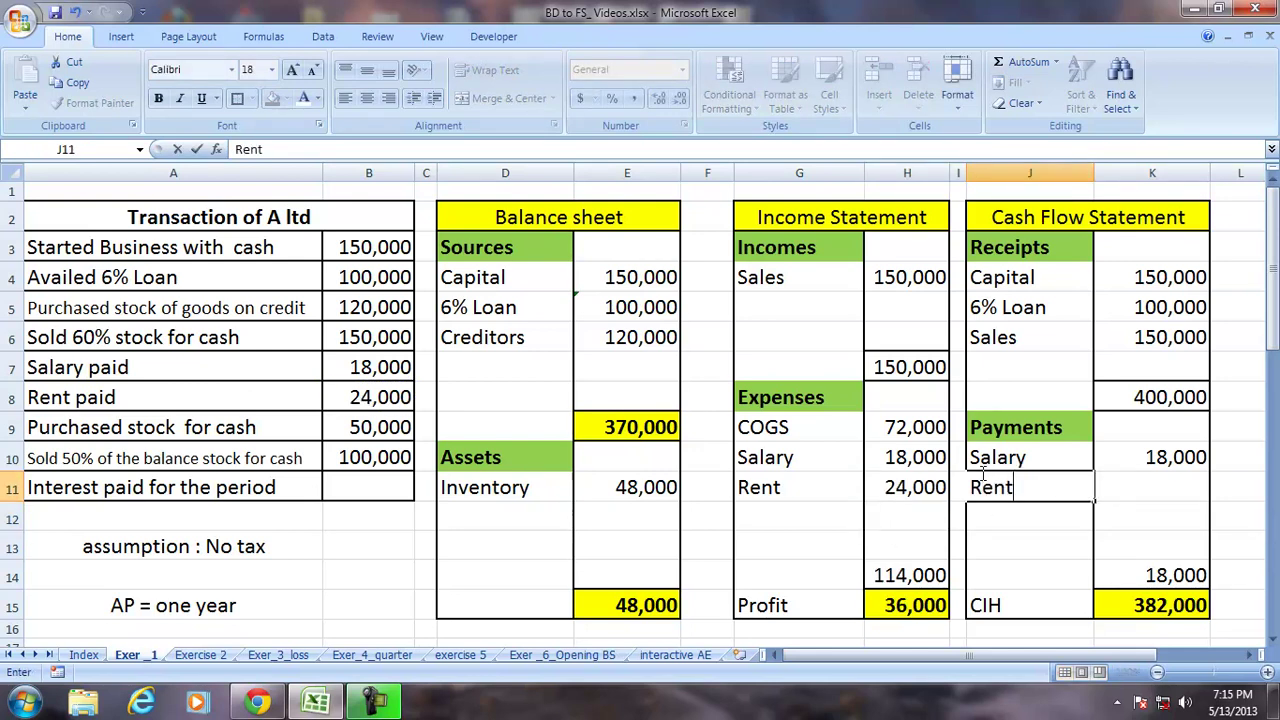
pyautogui.press('Tab')
pyautogui.write('=')
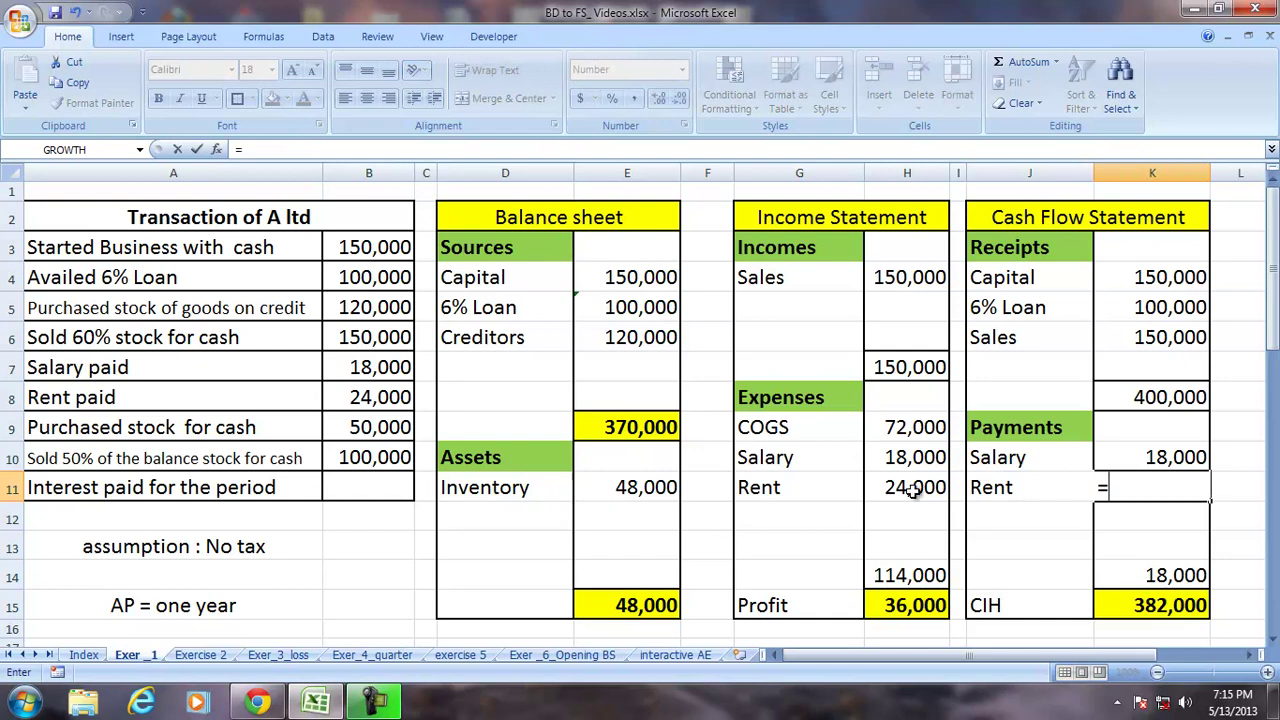
pyautogui.click(910, 486)
pyautogui.press('Return')
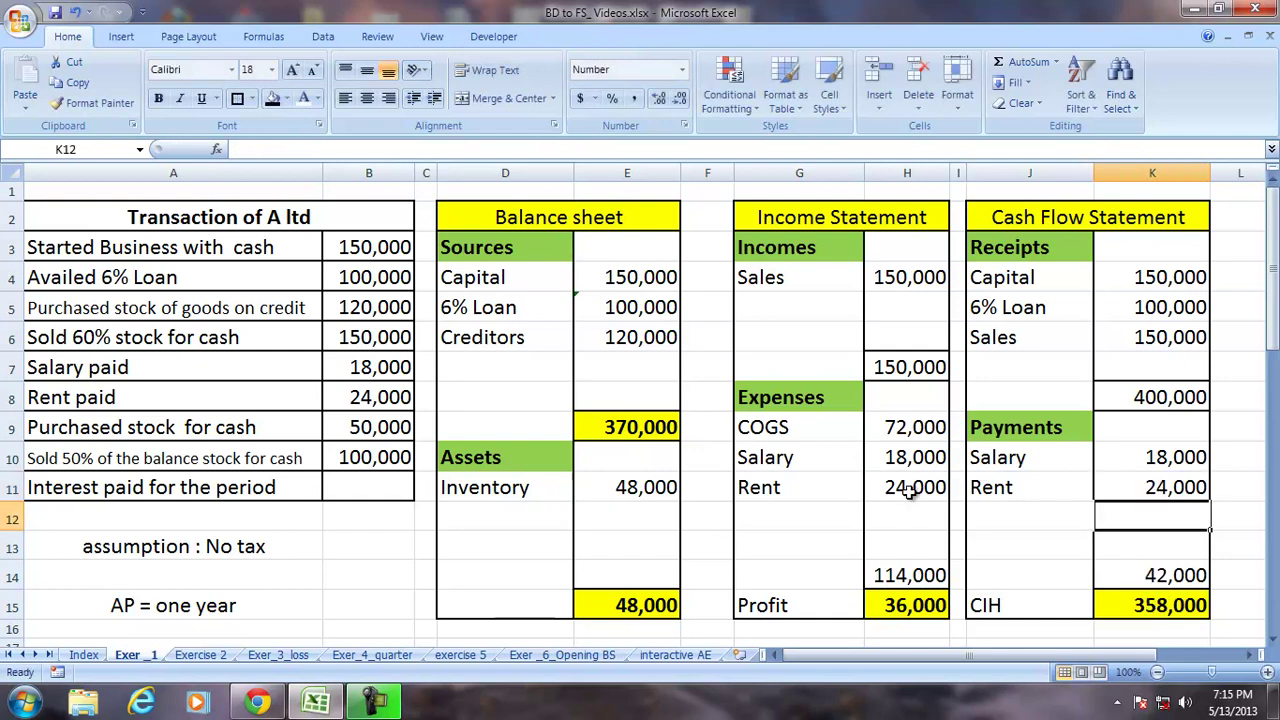